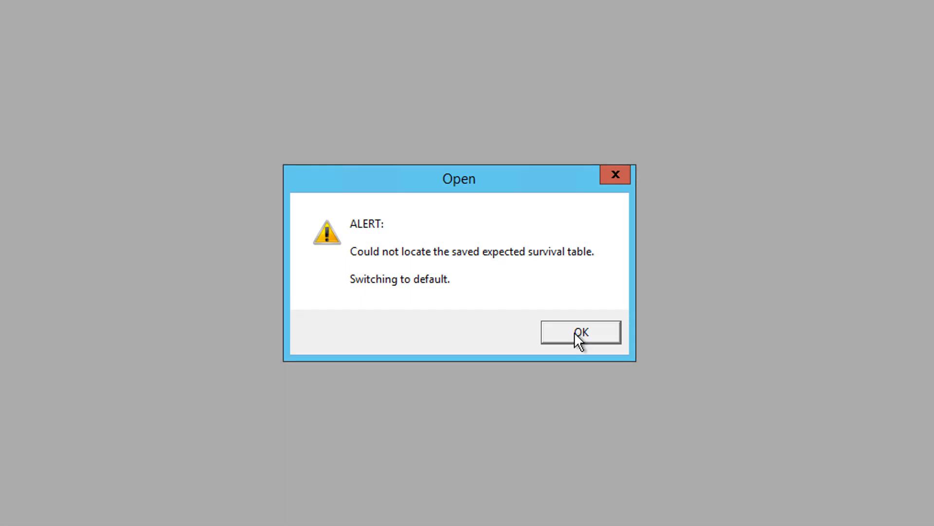
- Dismiss the survival table and censored age warnings and select the Ontario Cancer Incidence 1981-2016 (Dec18) database
click(576, 333)
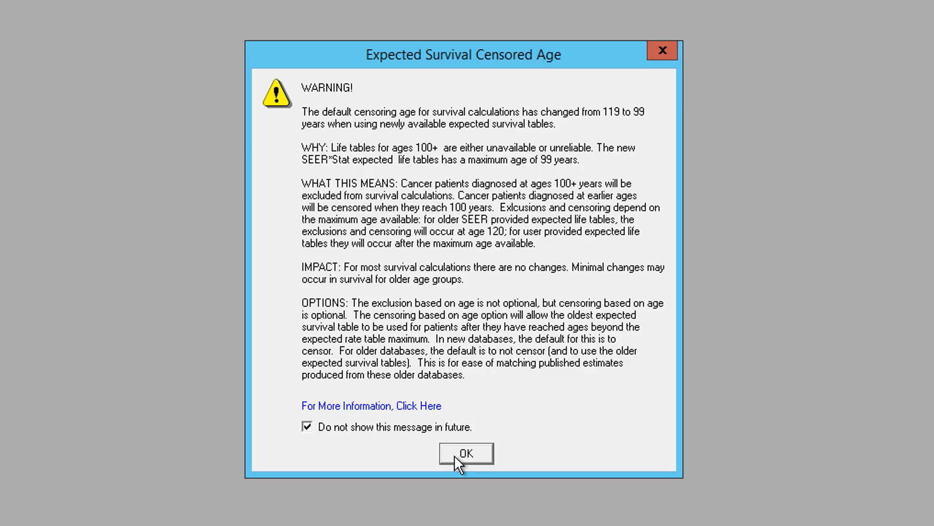
click(455, 455)
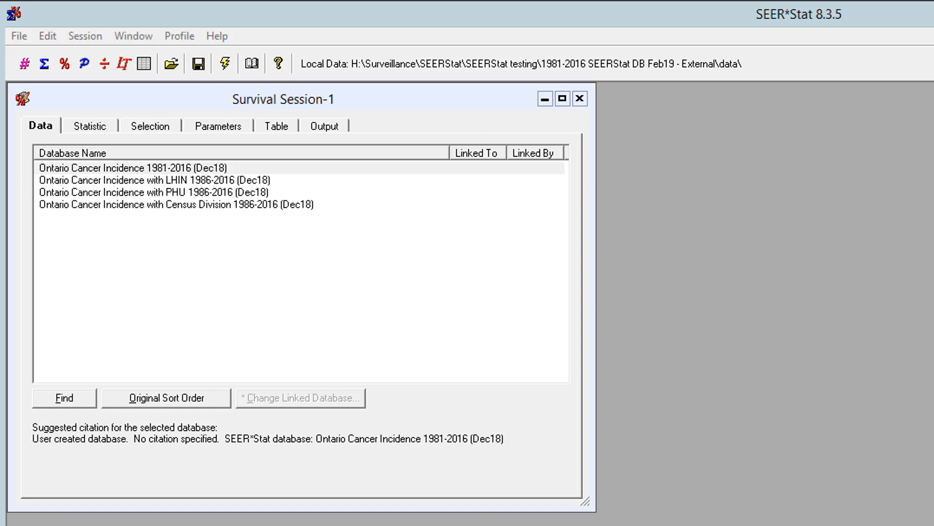
click(263, 167)
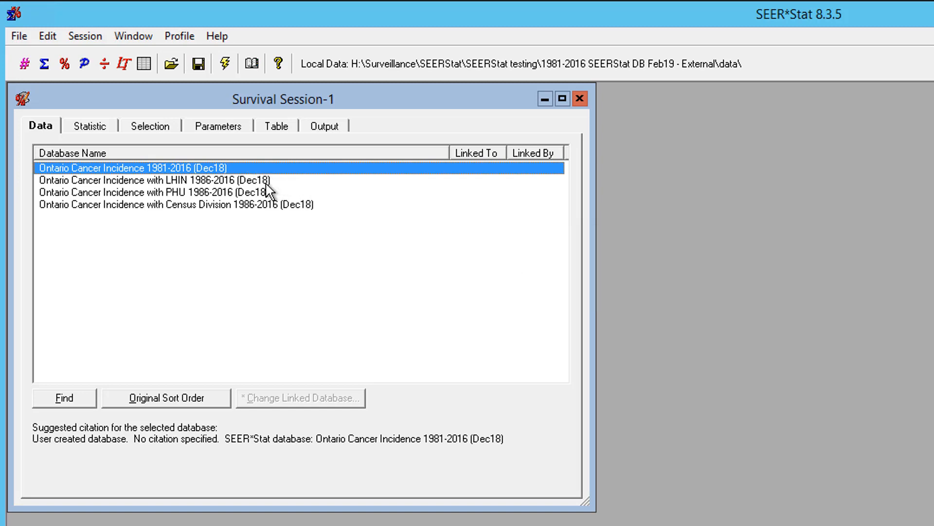
- Add a case selection criterion limiting Age recode to the groups from 40-44 through 55-59 years
click(95, 130)
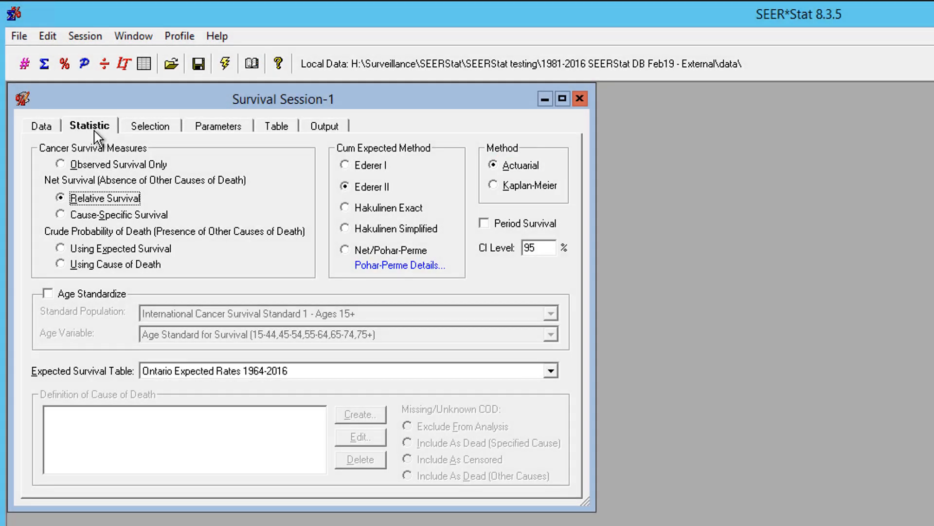
click(138, 129)
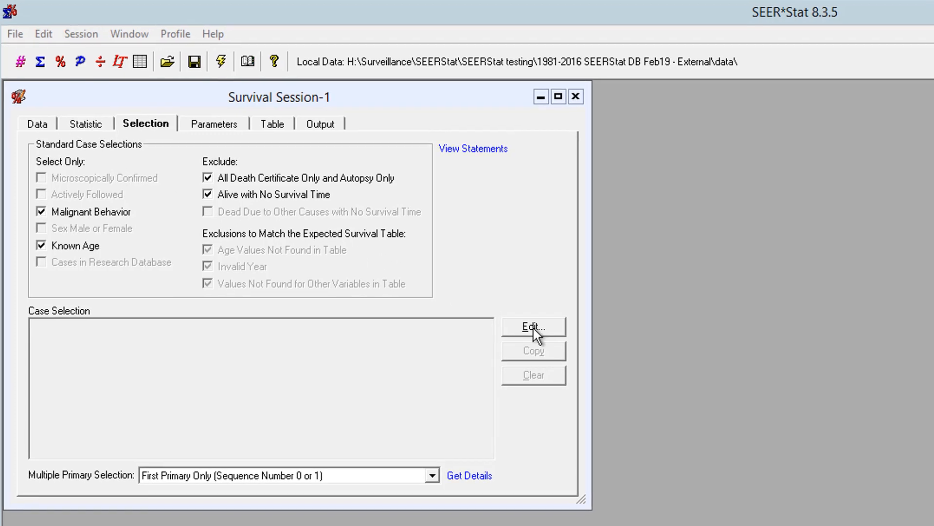
click(538, 330)
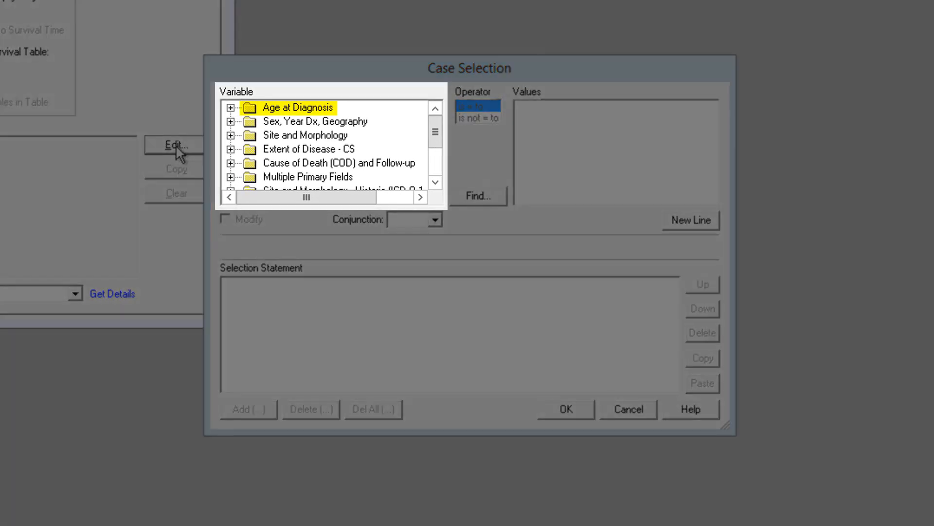
click(231, 107)
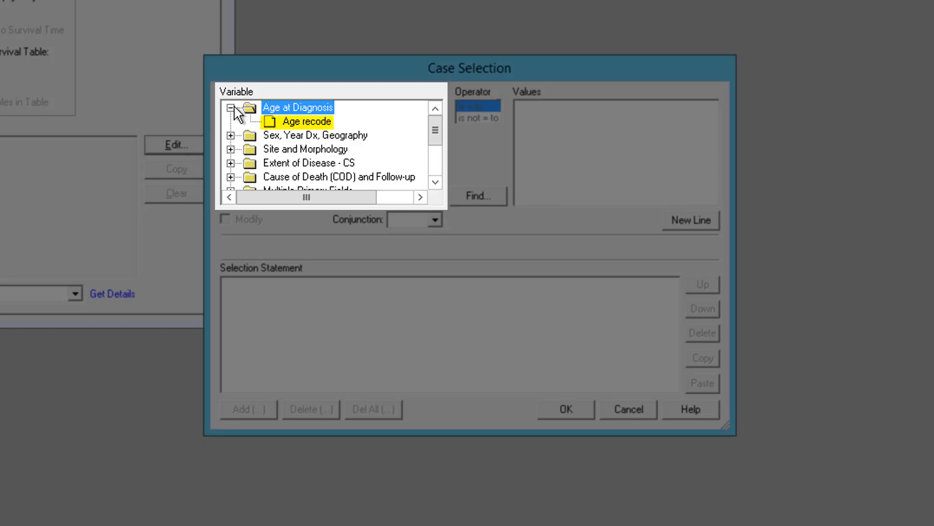
click(304, 125)
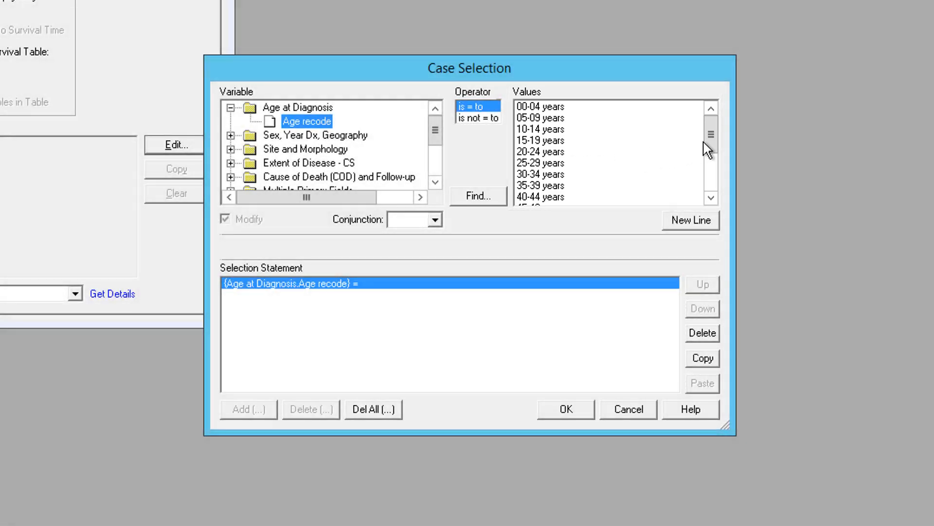
drag(709, 145, 711, 160)
drag(554, 165, 557, 193)
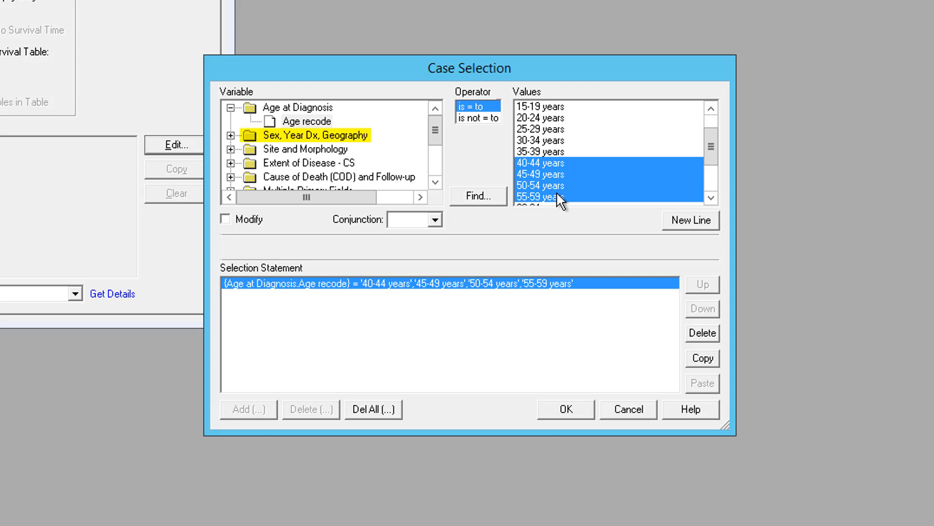
- Add a case selection criterion limiting Year of diagnosis to 1994 through 1998
click(231, 135)
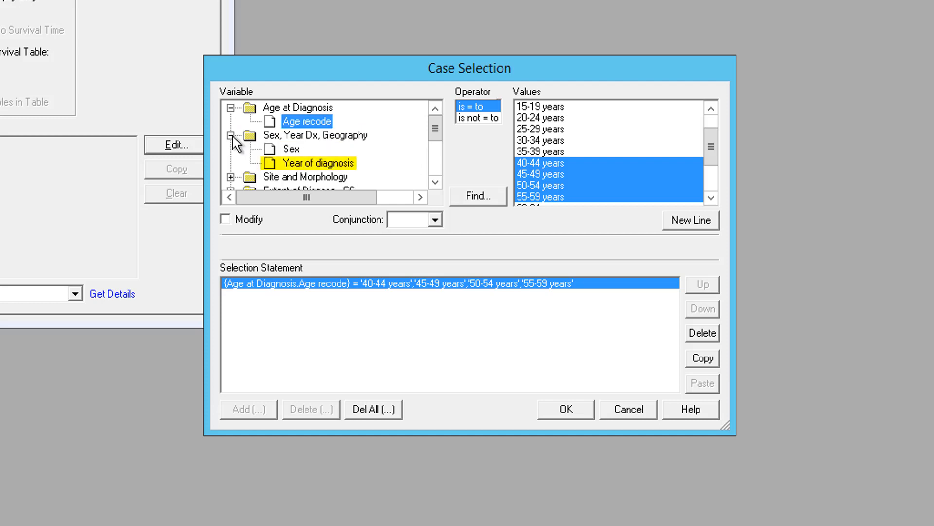
click(309, 166)
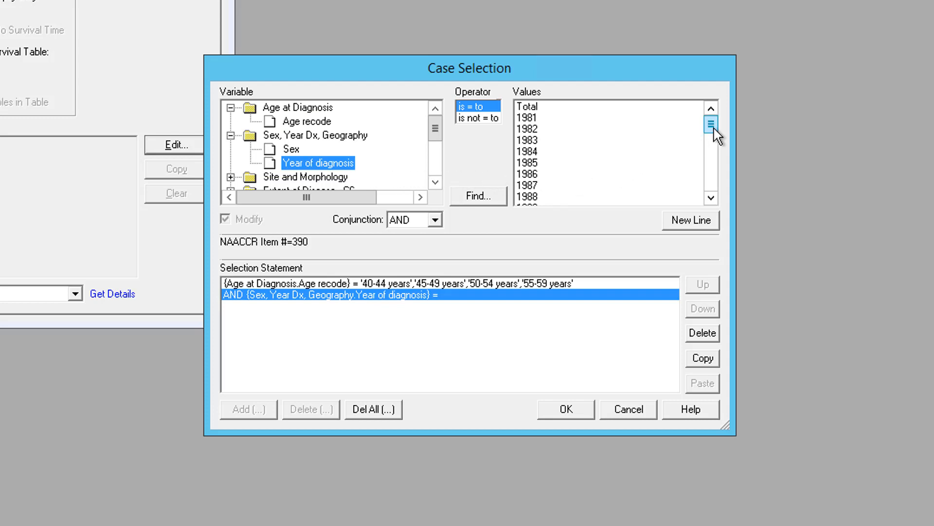
drag(712, 127, 716, 149)
drag(534, 129, 544, 169)
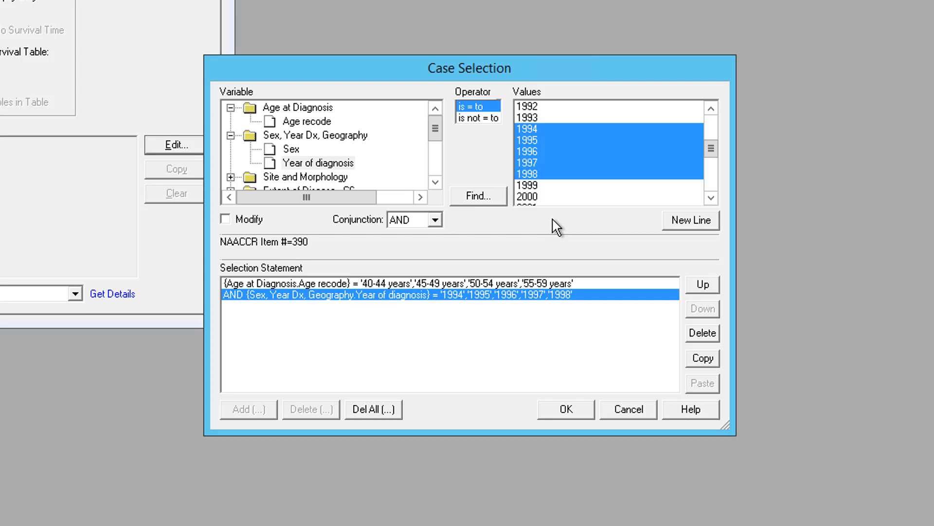
- Require IACR Multiple Primary Flag 'Meets IACR MP rules as a case' and set Multiple Primary Selection to First Primary Matching Selection Criteria
drag(434, 141, 436, 163)
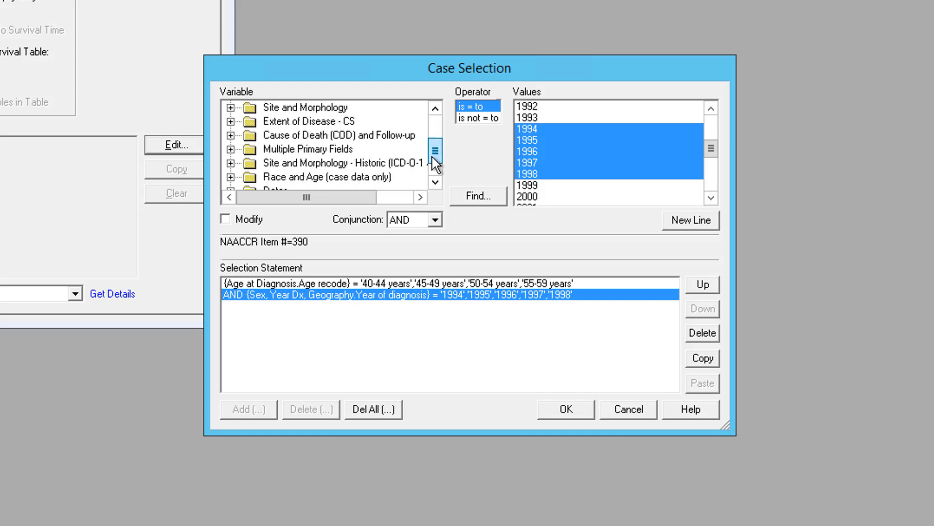
click(231, 149)
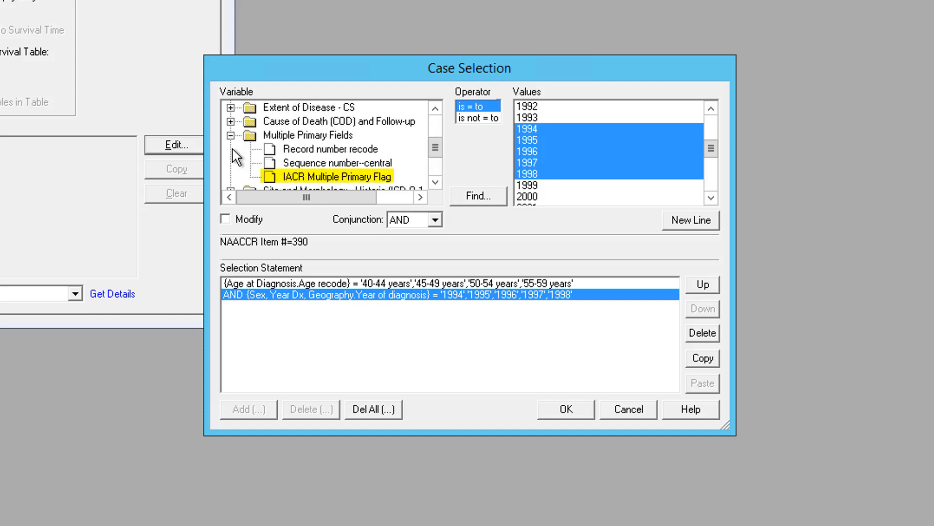
click(317, 175)
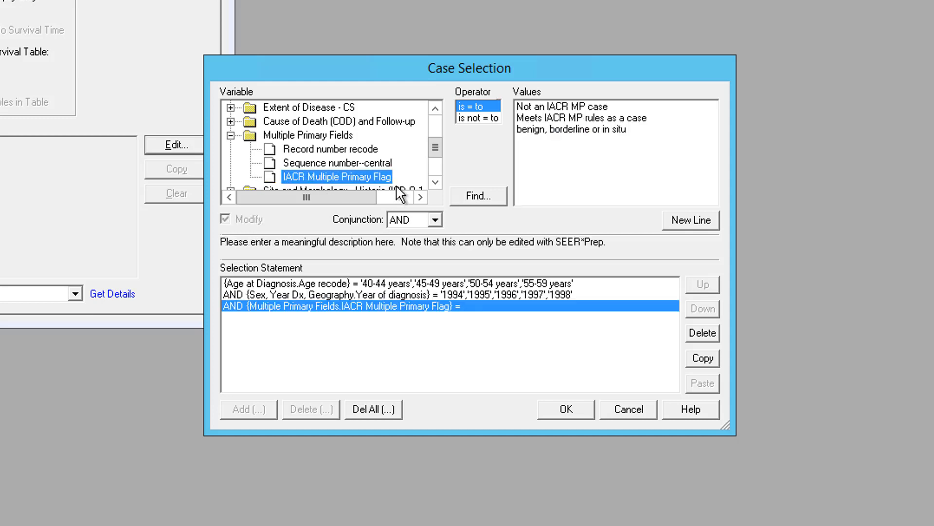
click(549, 118)
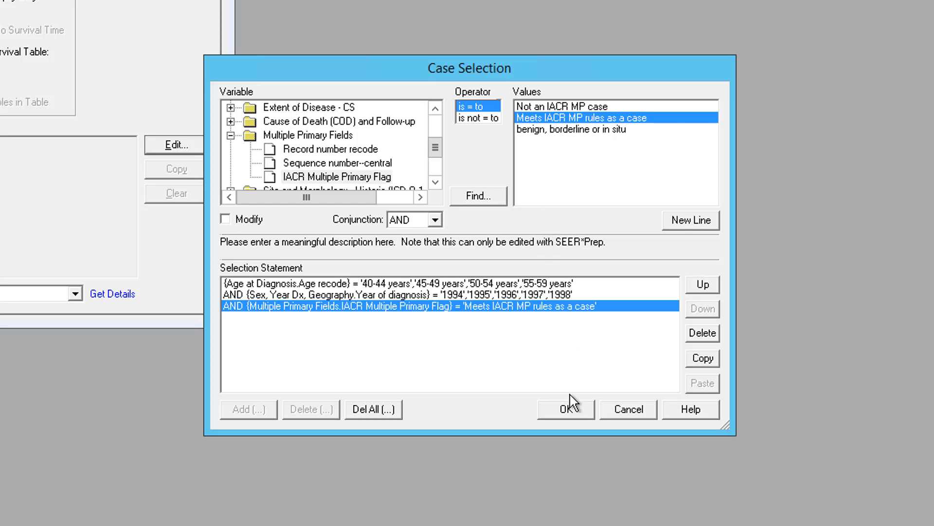
click(573, 409)
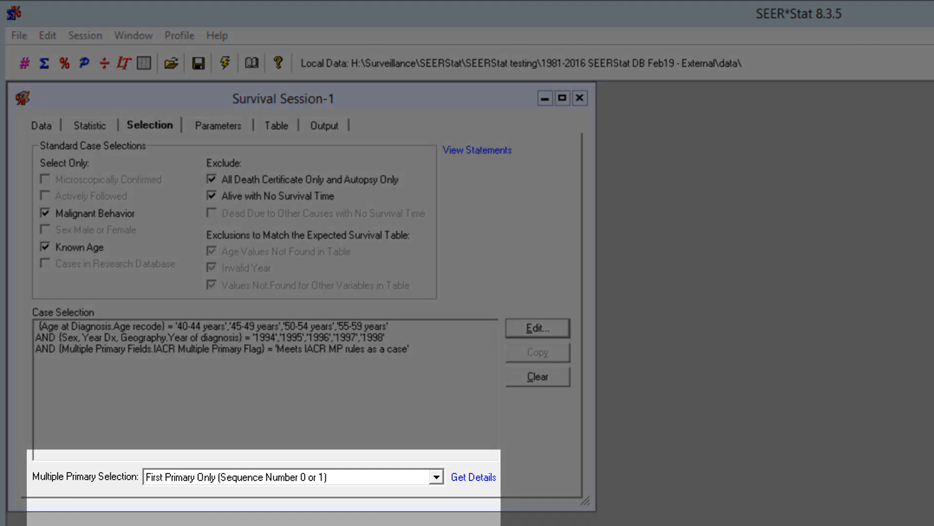
click(430, 479)
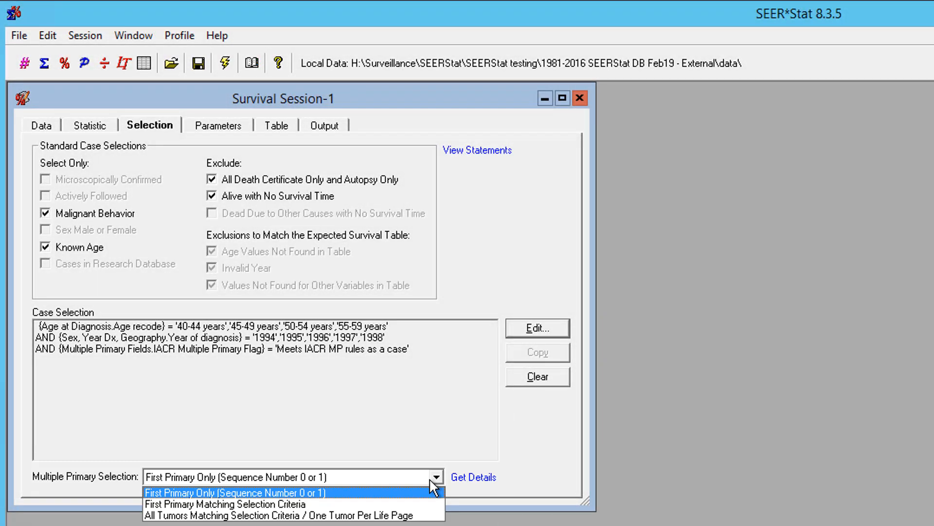
click(414, 504)
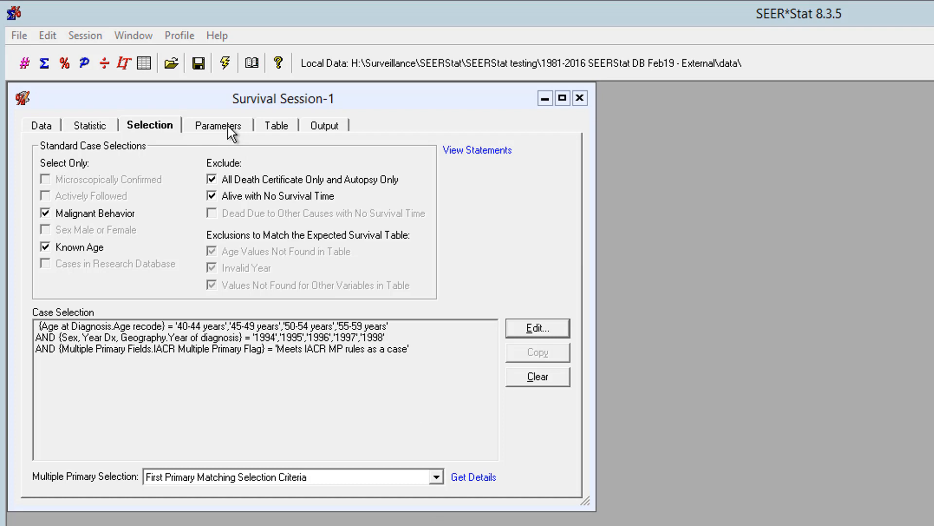
- Set the survival duration to Survival months (from complete dates) and the study cutoff year to 2016
click(228, 126)
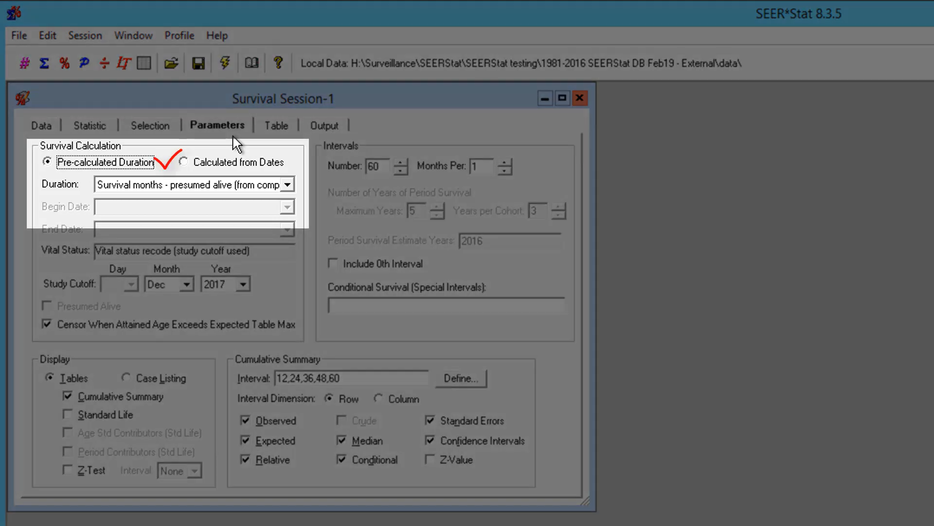
click(287, 185)
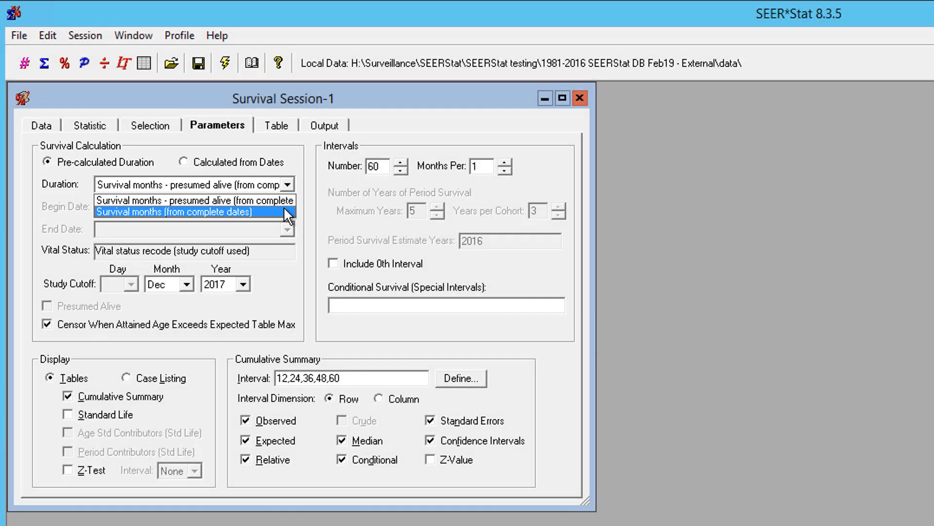
click(273, 212)
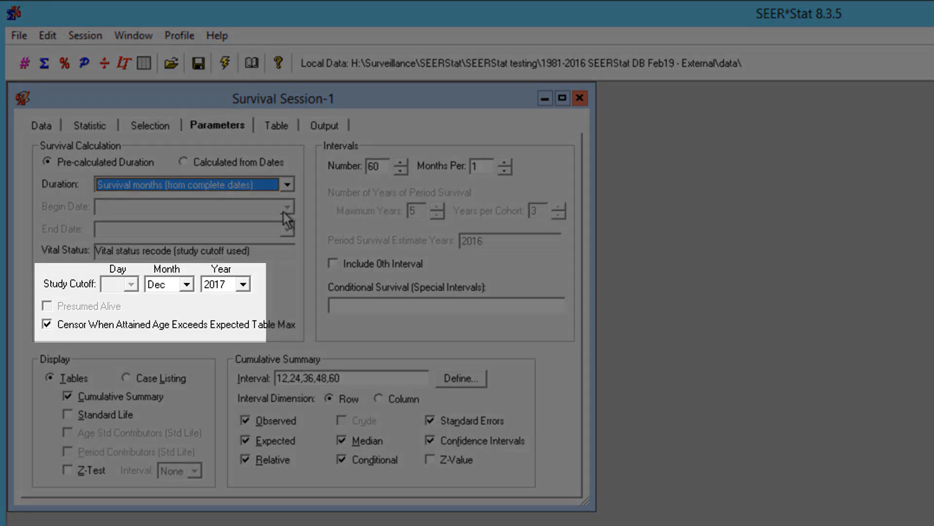
click(242, 284)
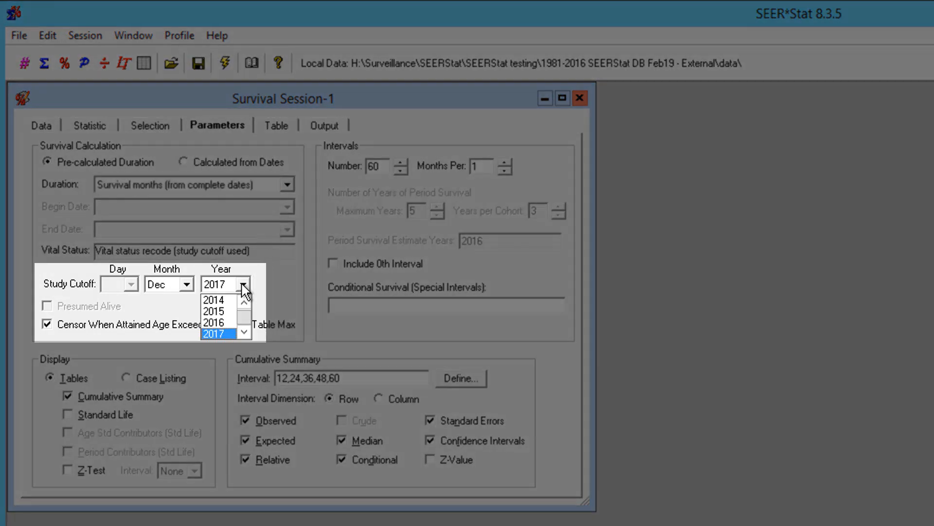
click(227, 324)
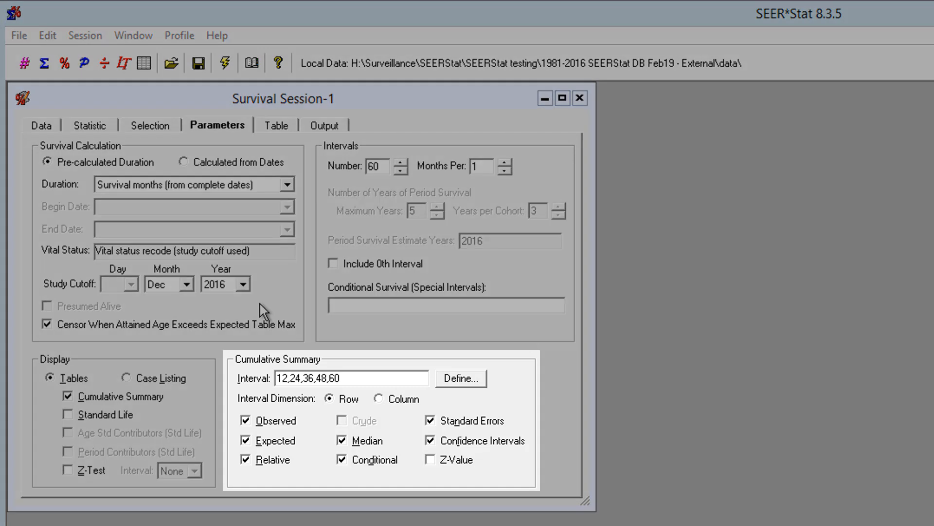
- Restrict the cumulative summary to the 60 interval and keep only the Relative statistic selected
drag(329, 377, 270, 377)
key(BackSpace)
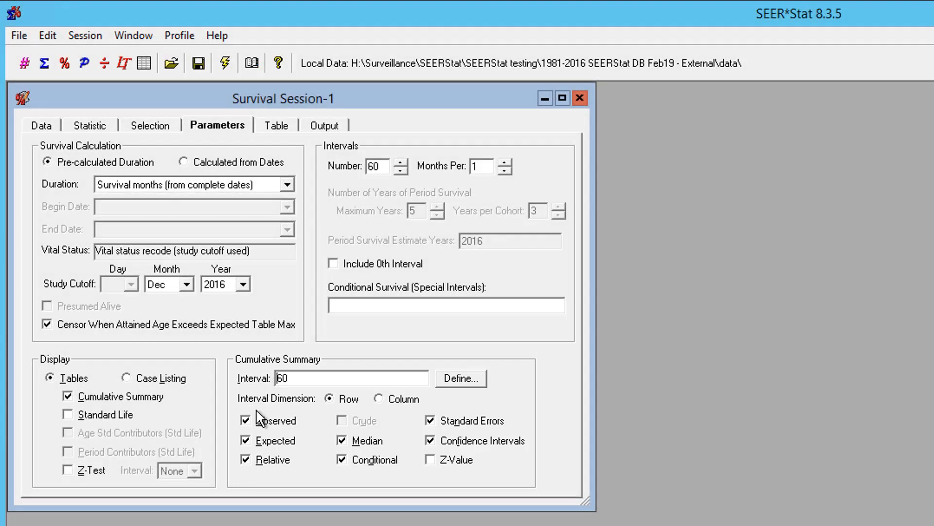
click(247, 417)
click(247, 437)
click(341, 441)
click(342, 460)
click(430, 421)
click(430, 440)
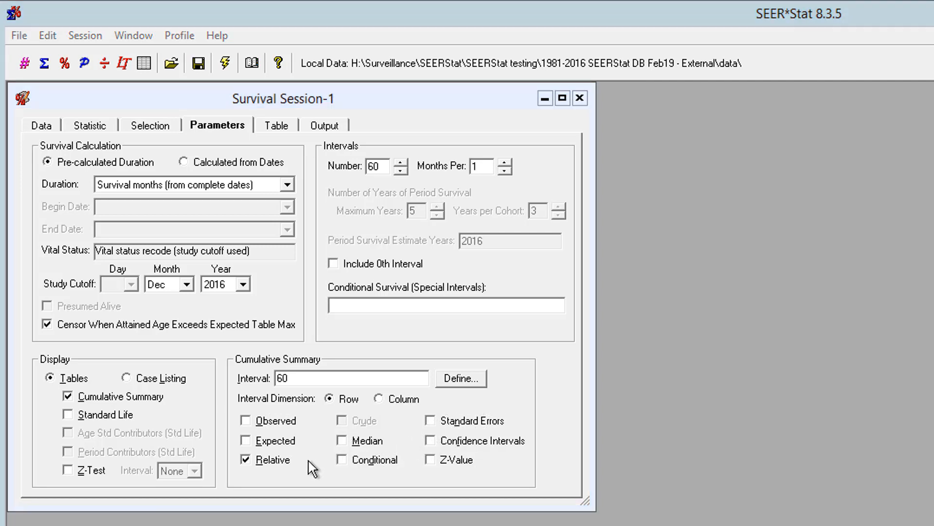
- Title the output "Five-year relative survival ratio, 40-59 years, all cancers combined, Ontario 1994-1998" and execute the session
click(280, 133)
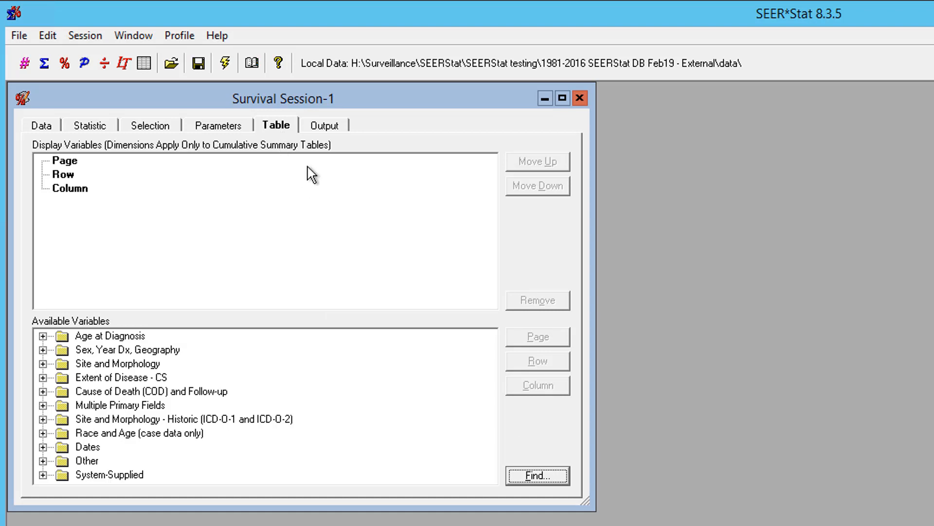
click(335, 130)
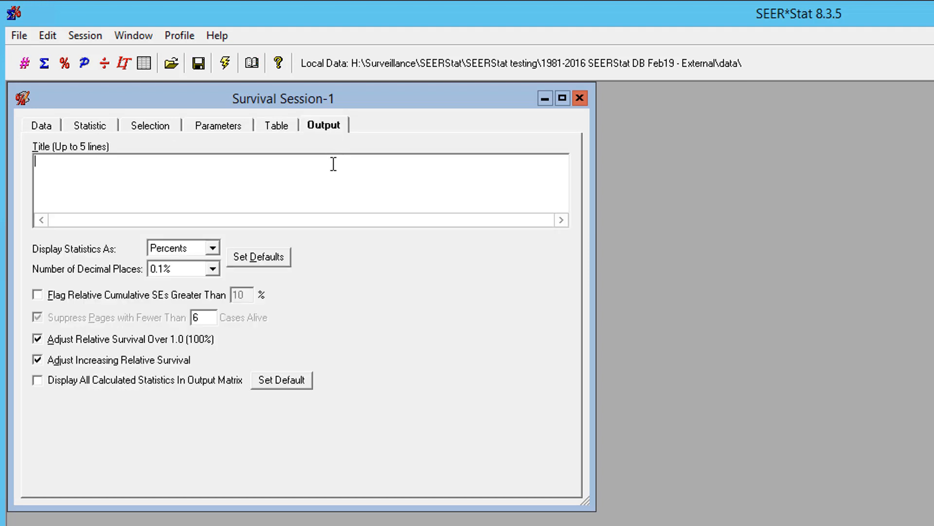
text(Five-year relative survival ratio, 40-59 years, all cancers combined, Ontario 1994)
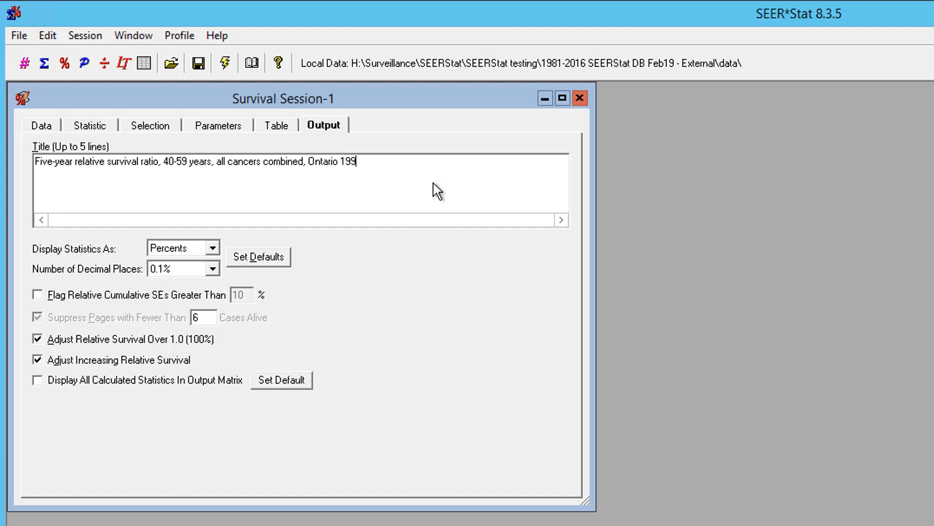
text(-1998)
click(226, 65)
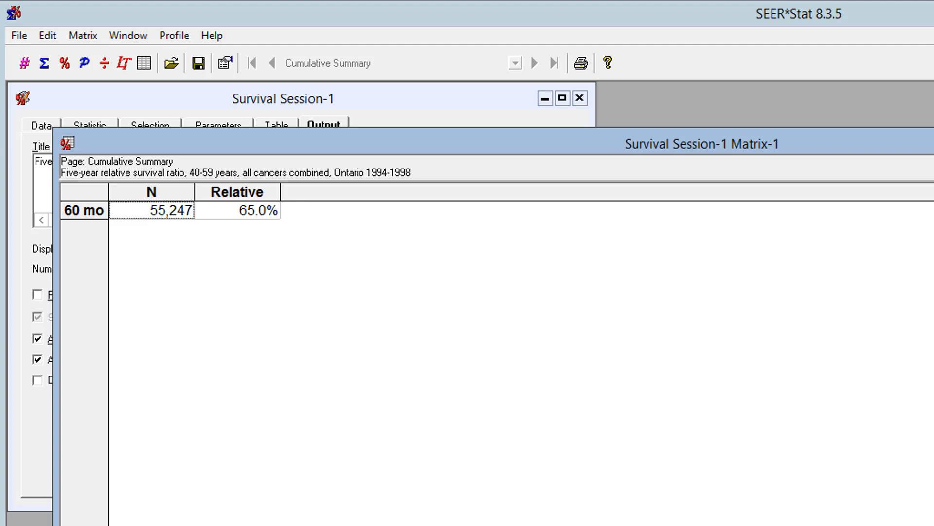
- Enable Period Survival in the survival session's statistic settings, acknowledge the parameter changes, and try to execute the session
click(375, 105)
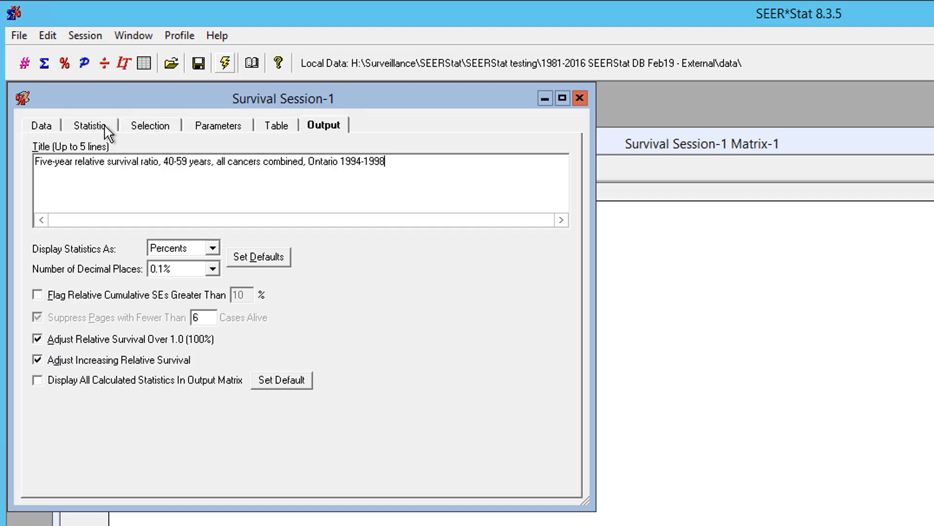
click(90, 126)
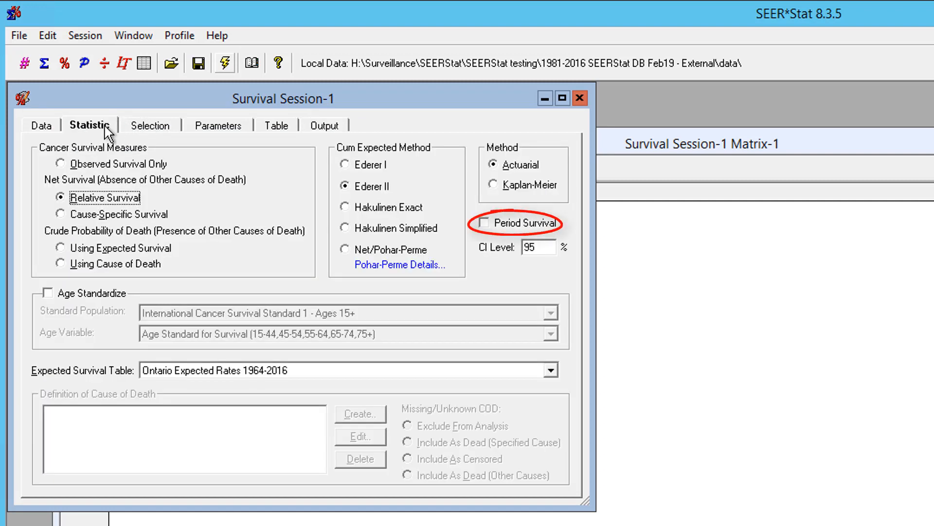
click(484, 223)
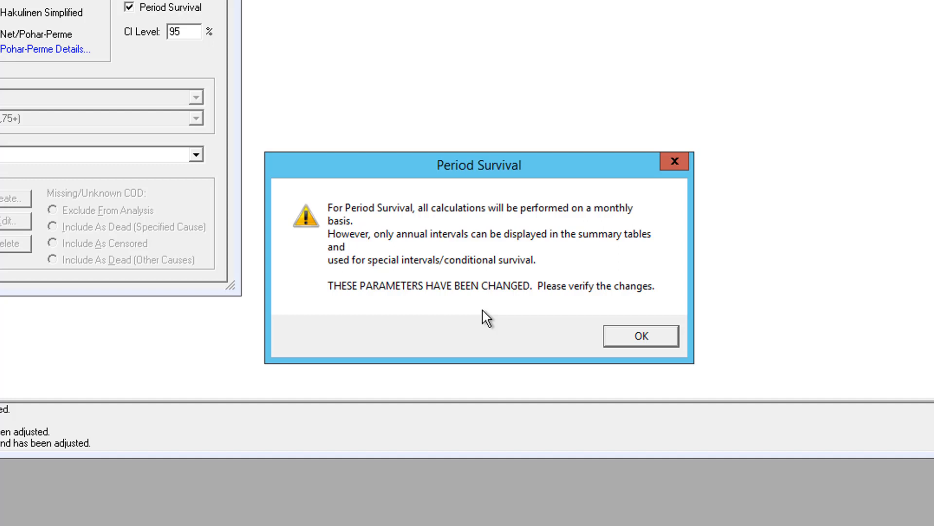
click(624, 342)
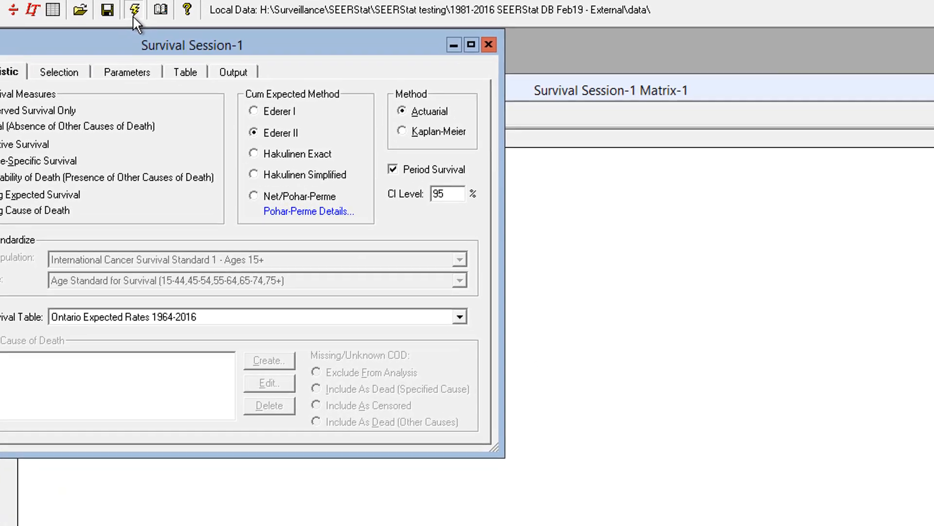
click(224, 68)
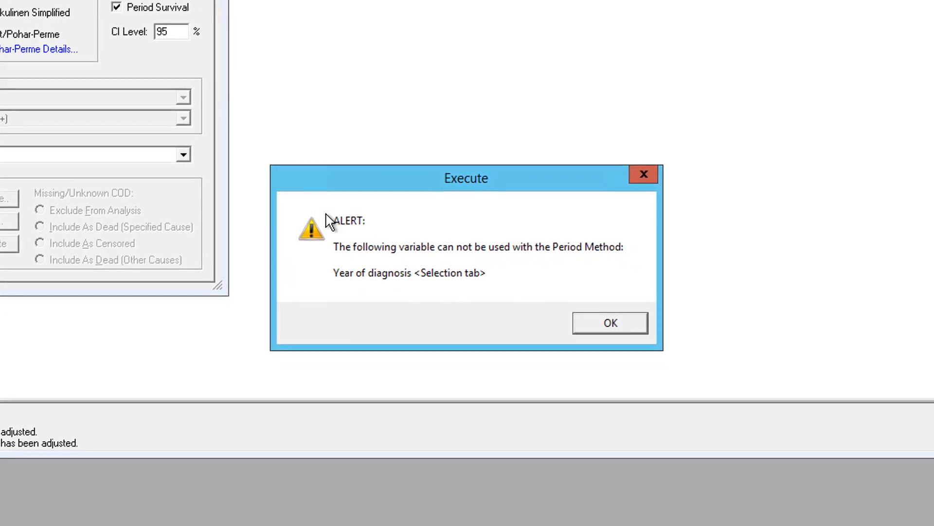
- Acknowledge the period method alert and remove the Year of diagnosis condition from the session's case selection
click(611, 322)
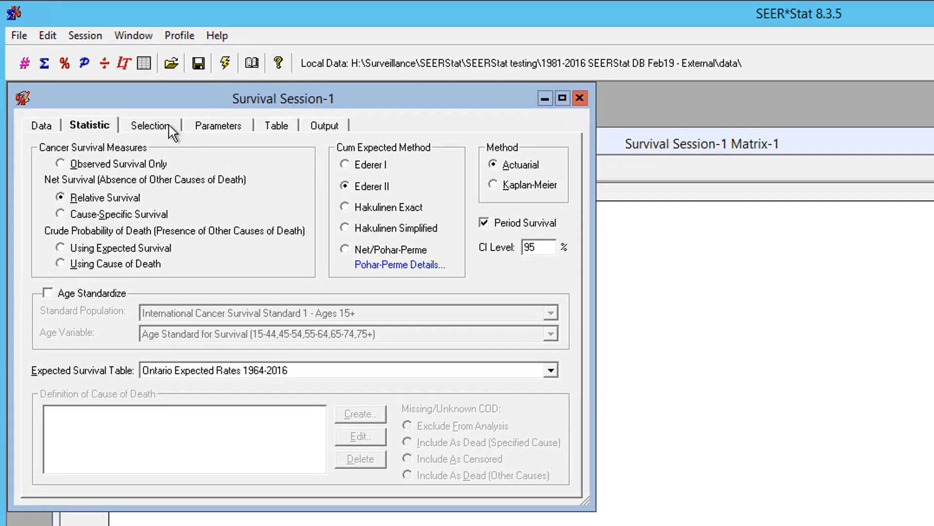
click(171, 130)
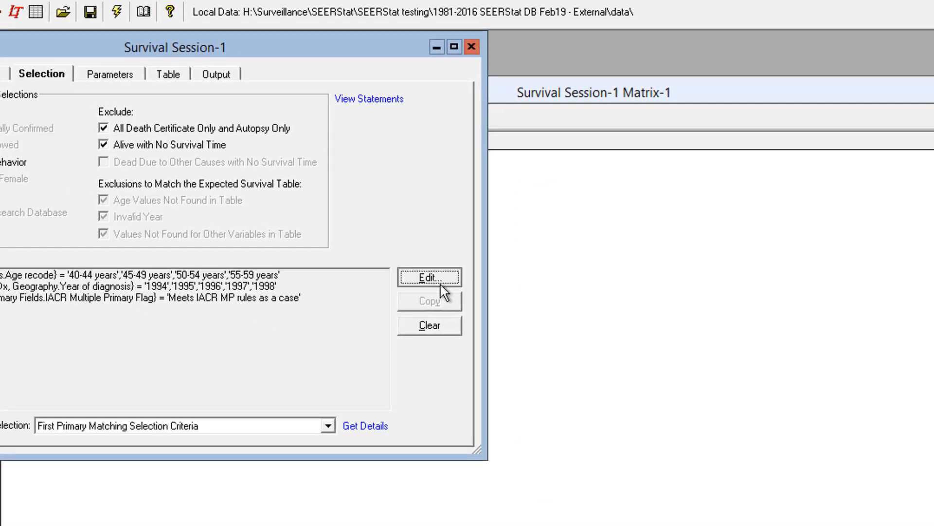
click(547, 334)
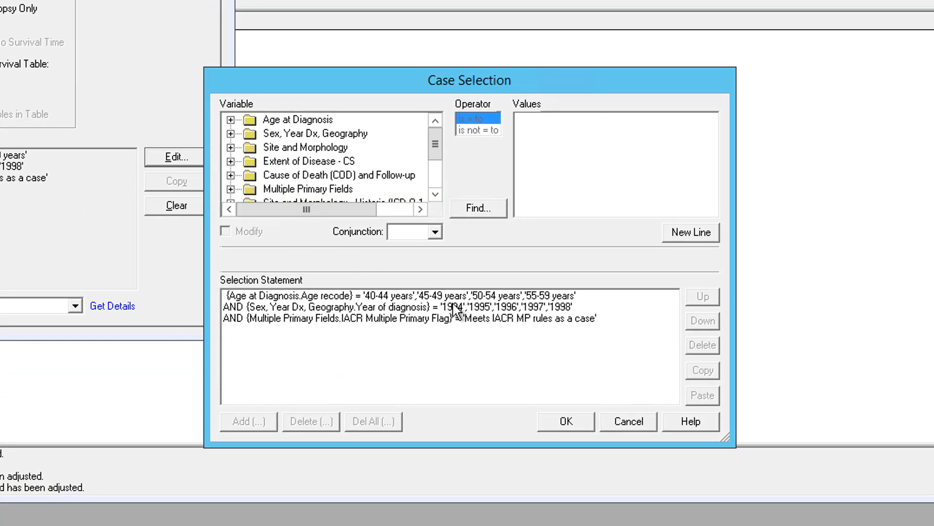
click(455, 306)
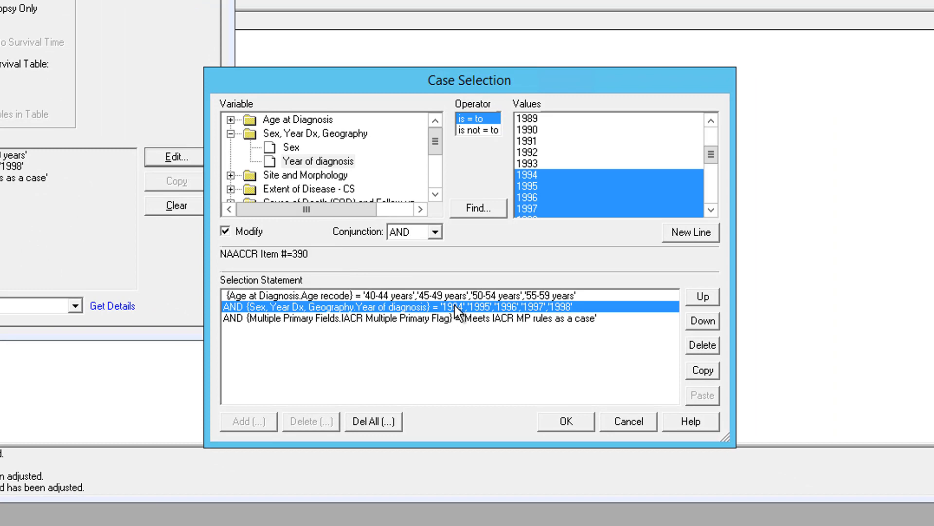
click(701, 346)
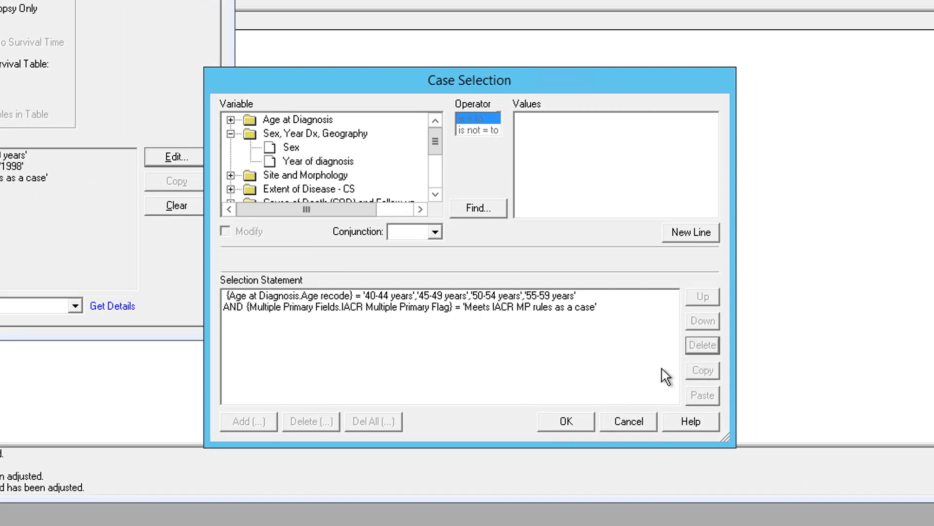
click(600, 436)
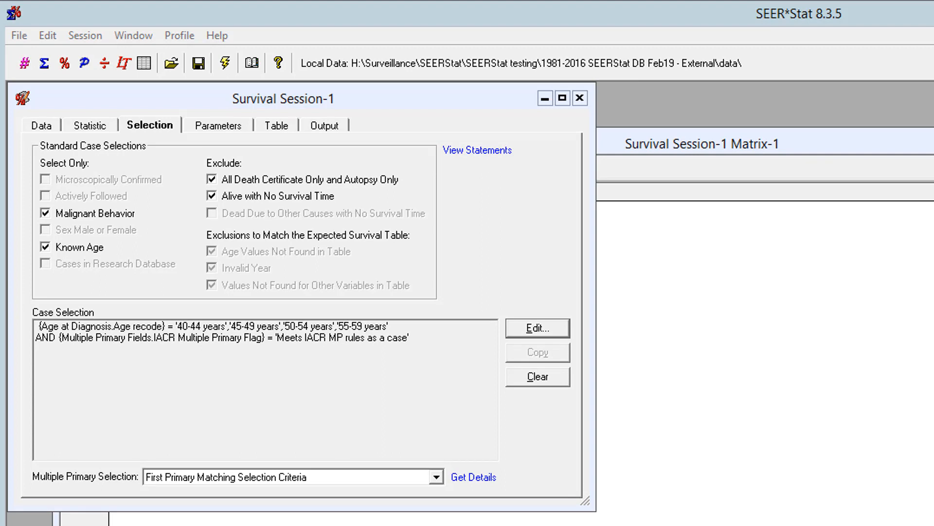
- Change the years in the output title to 2012-2016, then execute the session and place its results beside the earlier matrix for comparison
click(320, 125)
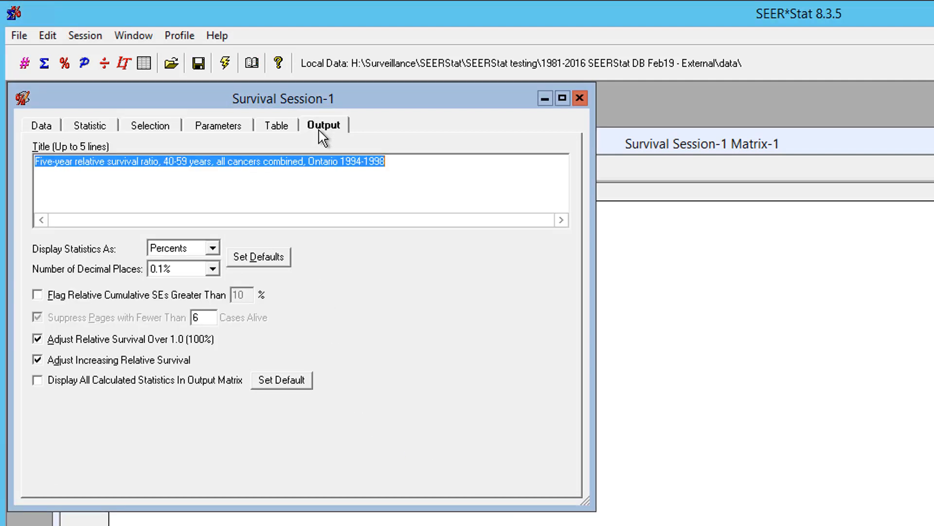
drag(390, 168, 340, 166)
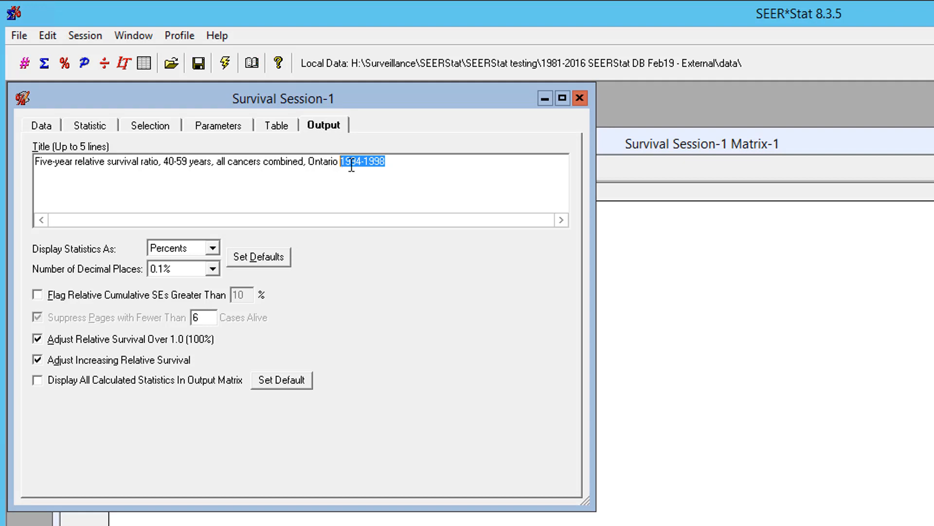
text(2012-2016)
click(230, 71)
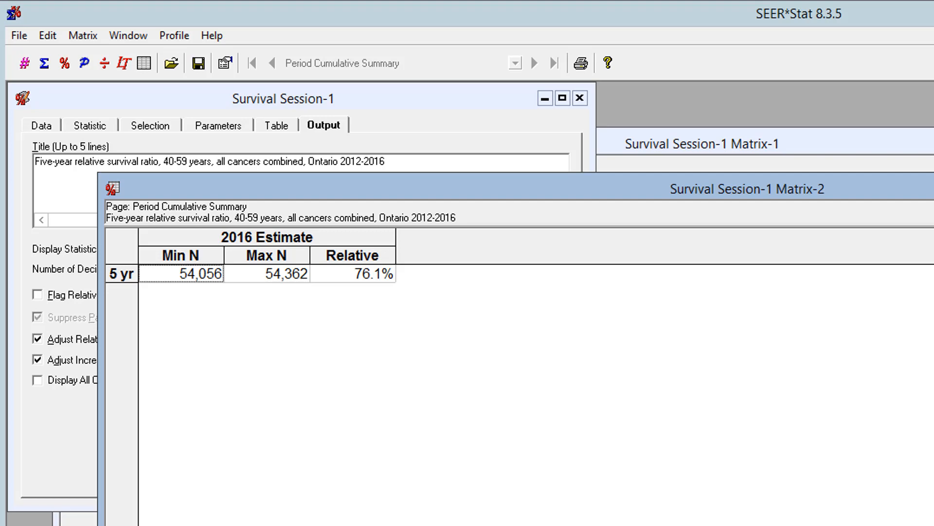
drag(776, 189, 767, 264)
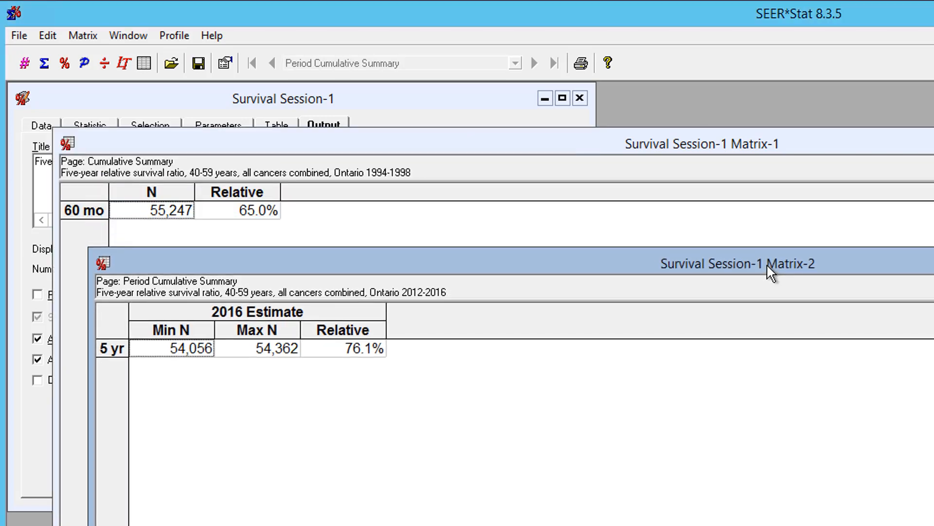
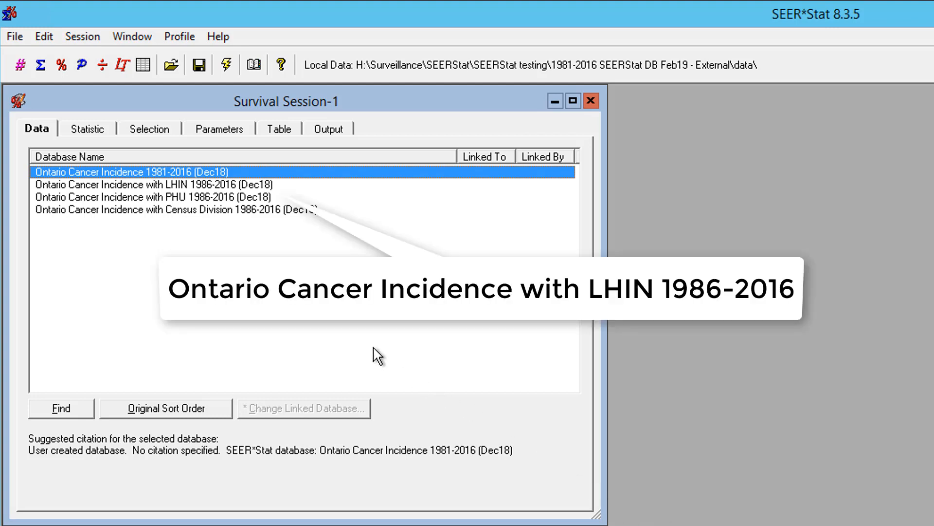
- Select the Ontario Cancer Incidence with LHIN 1986-2016 (Dec18) database for the survival session and enable Period Survival
click(230, 186)
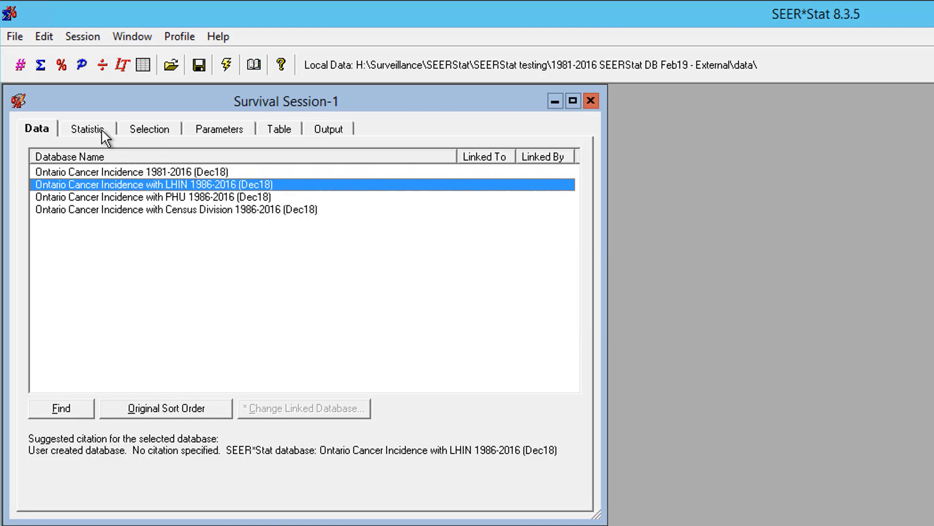
click(102, 130)
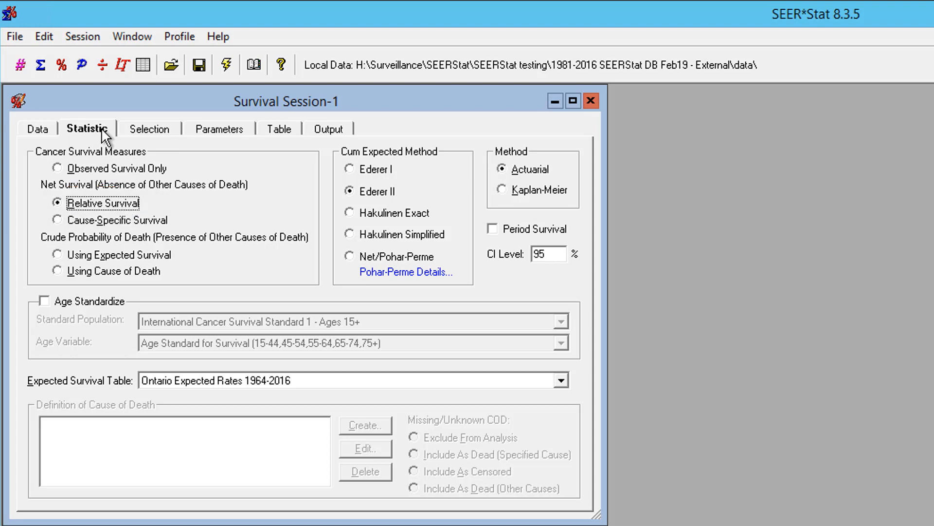
click(493, 228)
- Enable age standardization, keeping International Cancer Survival Standard 1 - Ages 15+ and the Age Standard for Survival (15-44,45-54,55-64,65-74,75+) variable
click(44, 301)
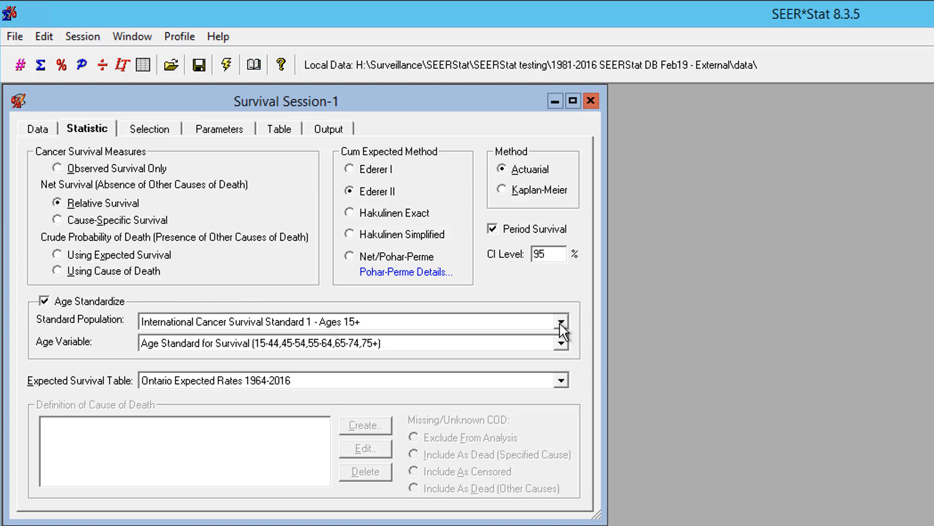
click(561, 321)
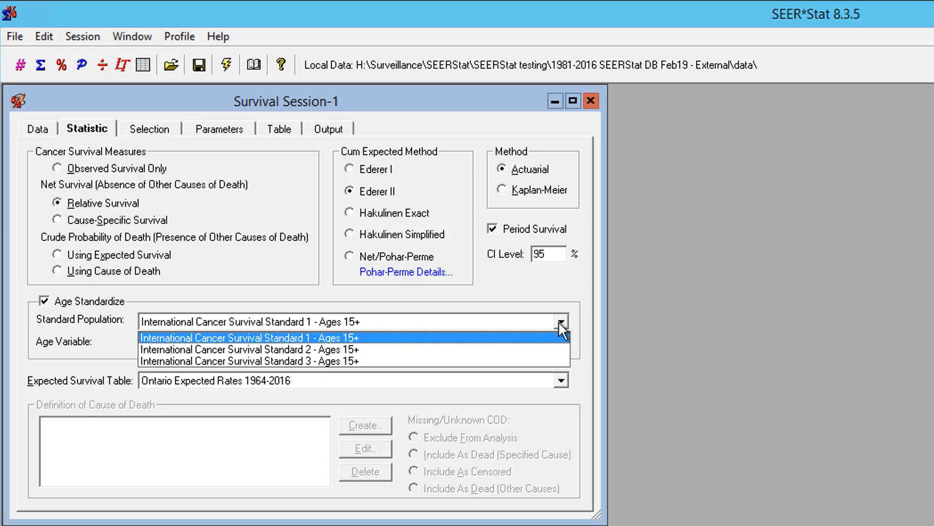
click(559, 322)
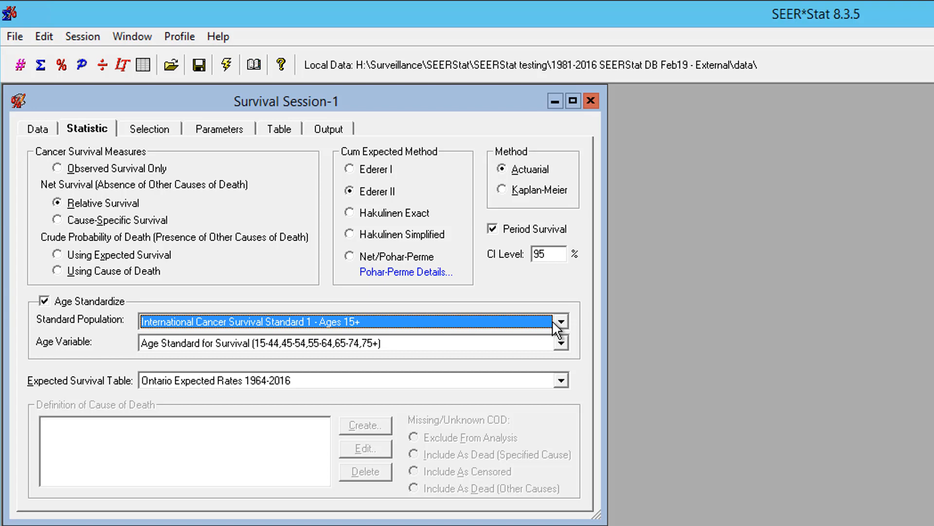
click(562, 342)
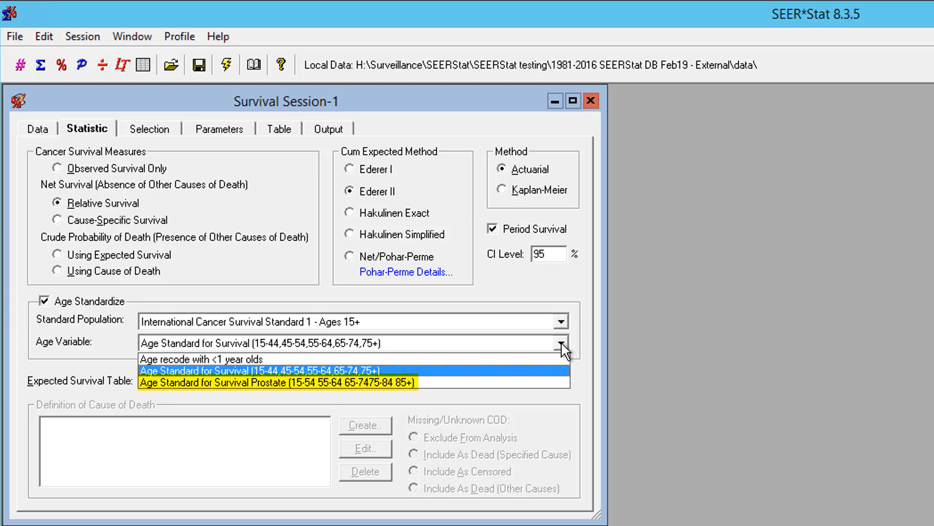
click(174, 131)
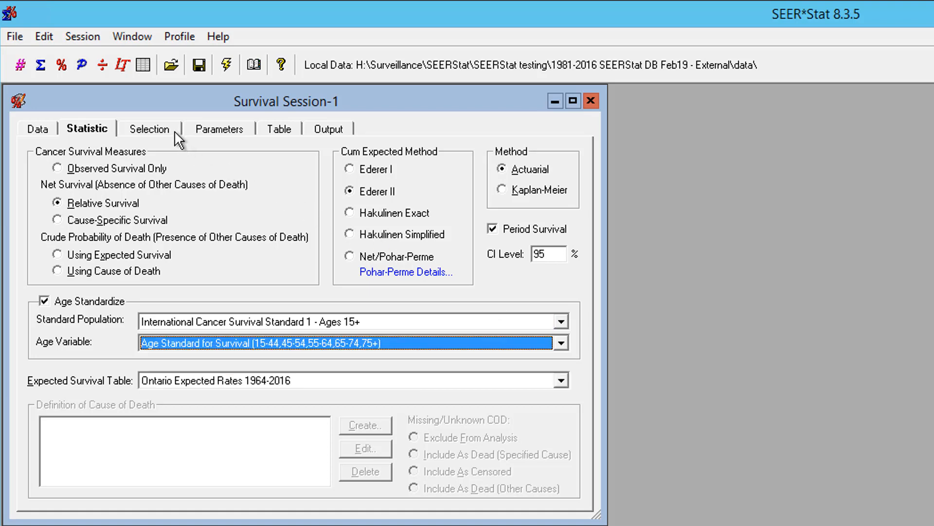
- Start the case selection with a condition restricting Sex to Female
click(174, 130)
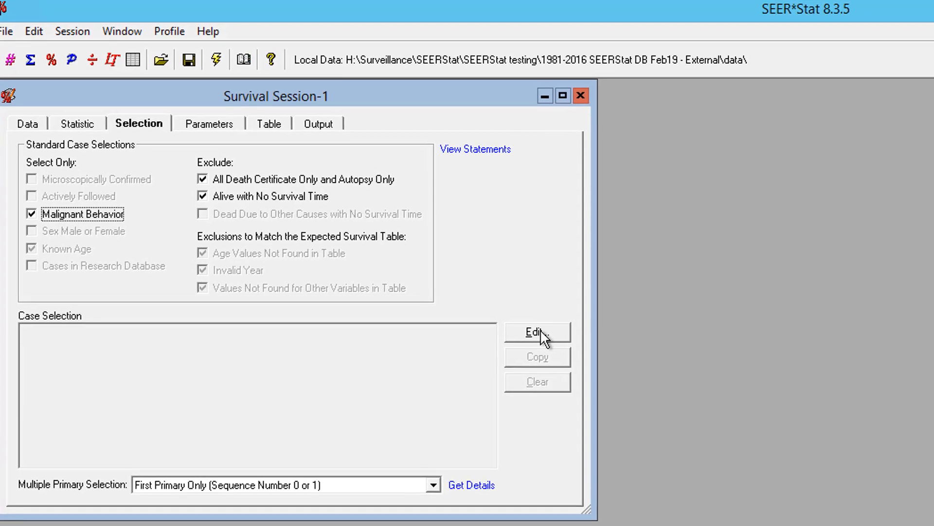
click(551, 336)
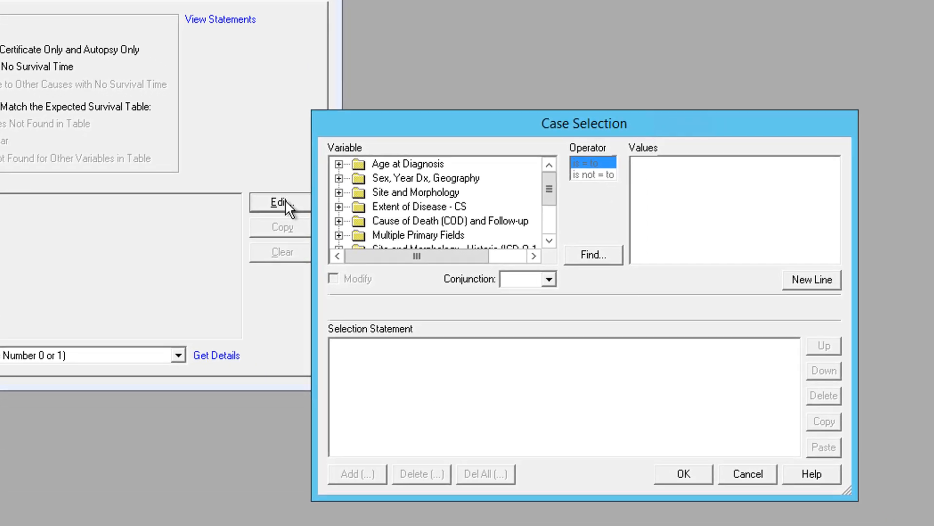
click(237, 126)
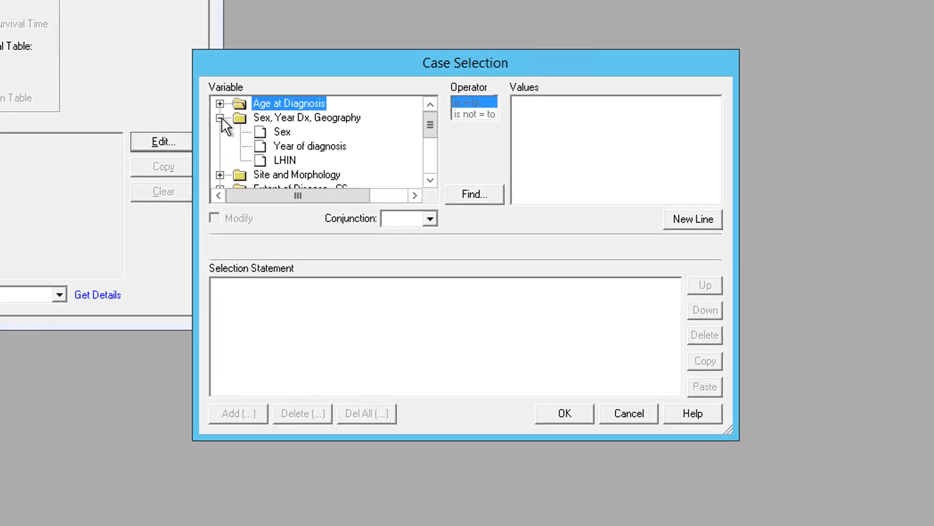
click(282, 133)
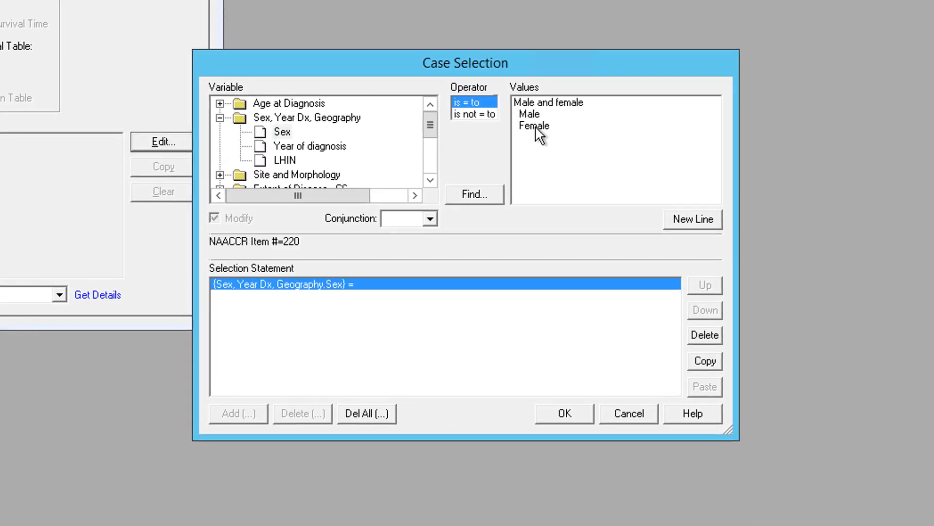
click(535, 127)
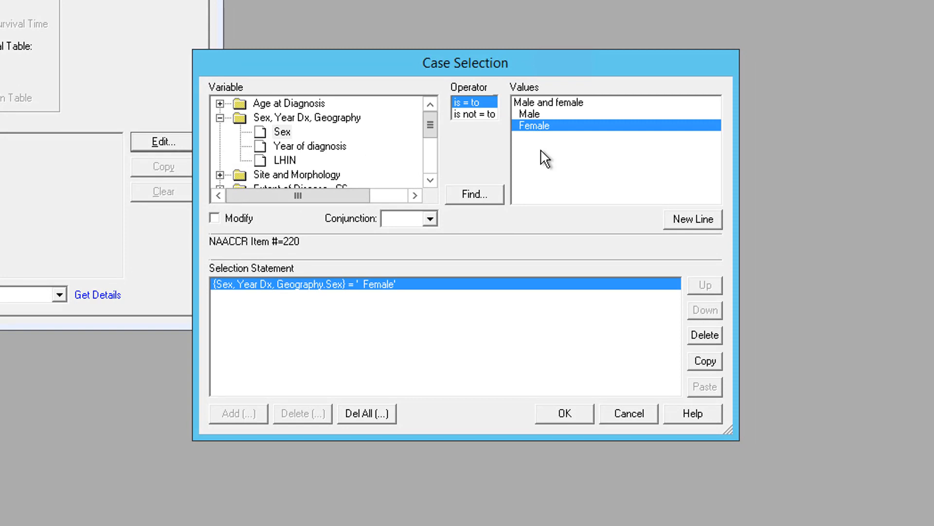
- Add Site recode ICD-O-3/WHO 2008 equal to Breast to the case selection, and set Multiple Primary Selection to First Primary Matching Selection Criteria
click(220, 118)
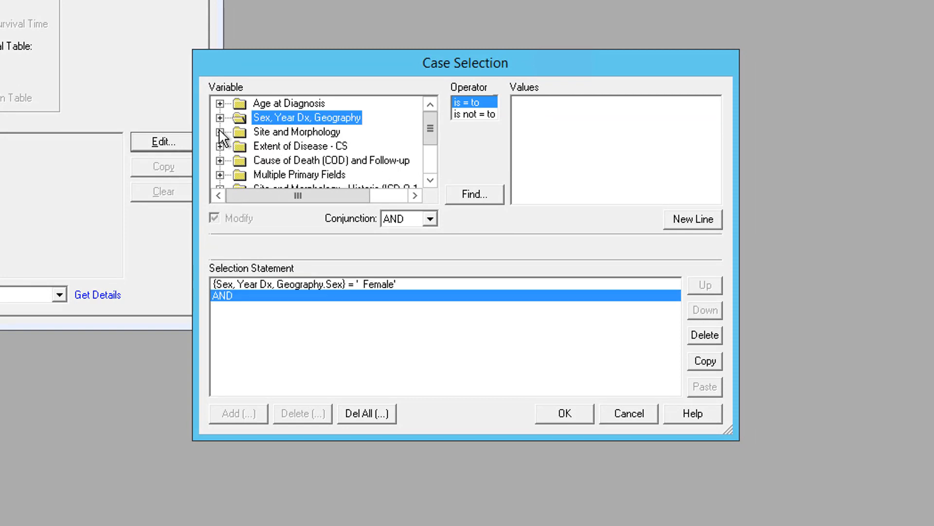
click(220, 131)
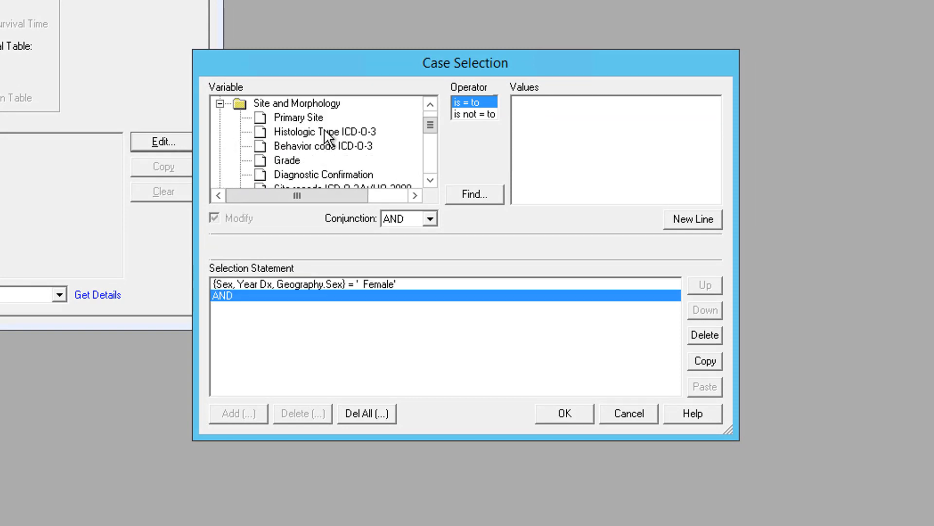
drag(429, 127, 429, 133)
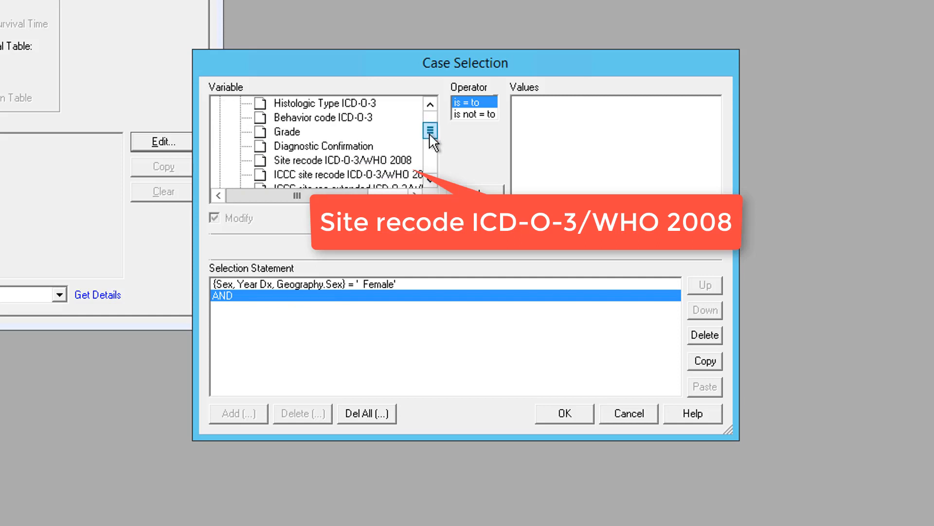
click(394, 161)
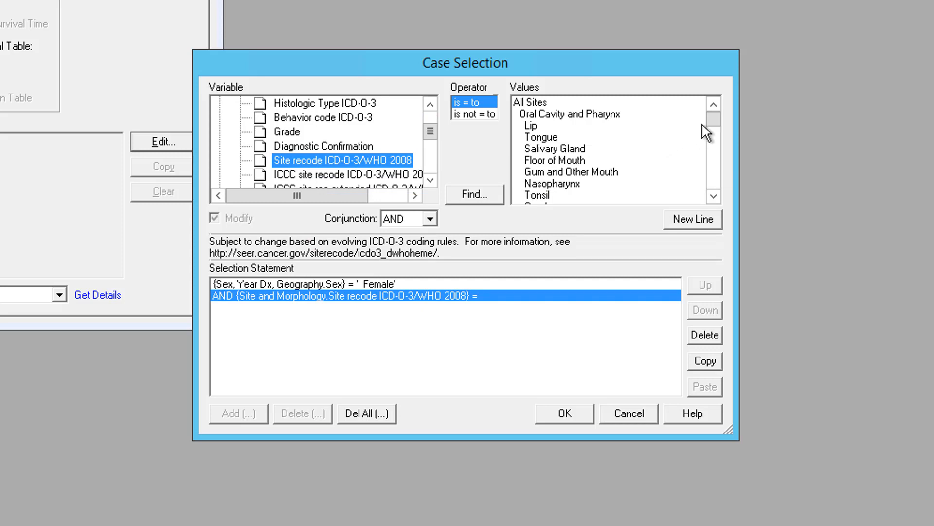
drag(712, 121, 711, 155)
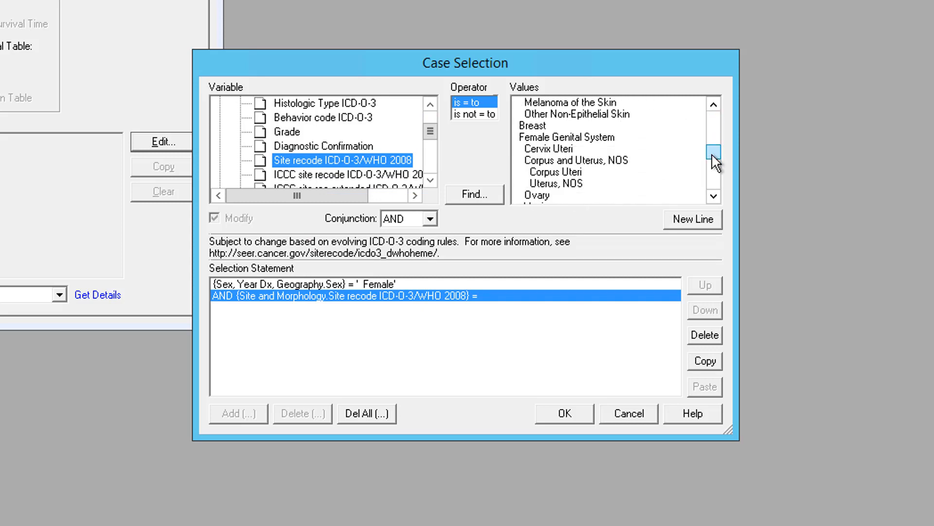
click(540, 128)
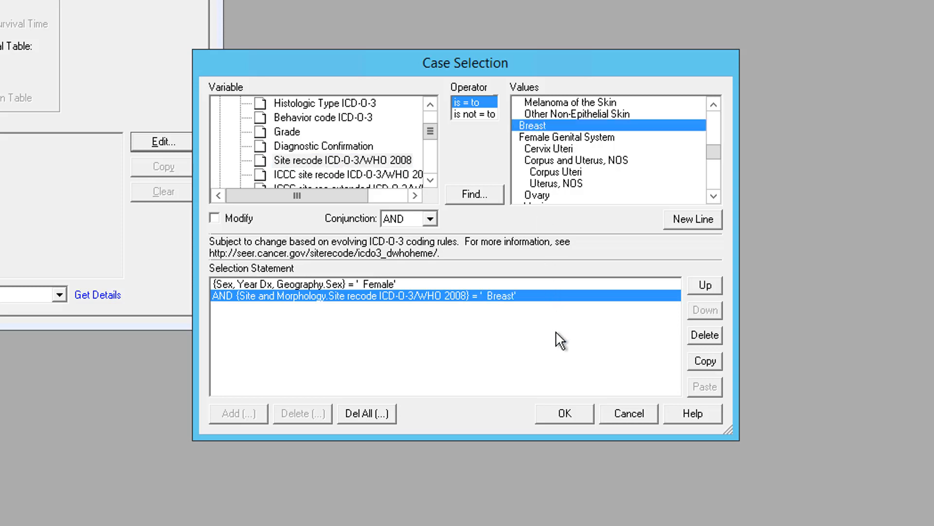
click(571, 408)
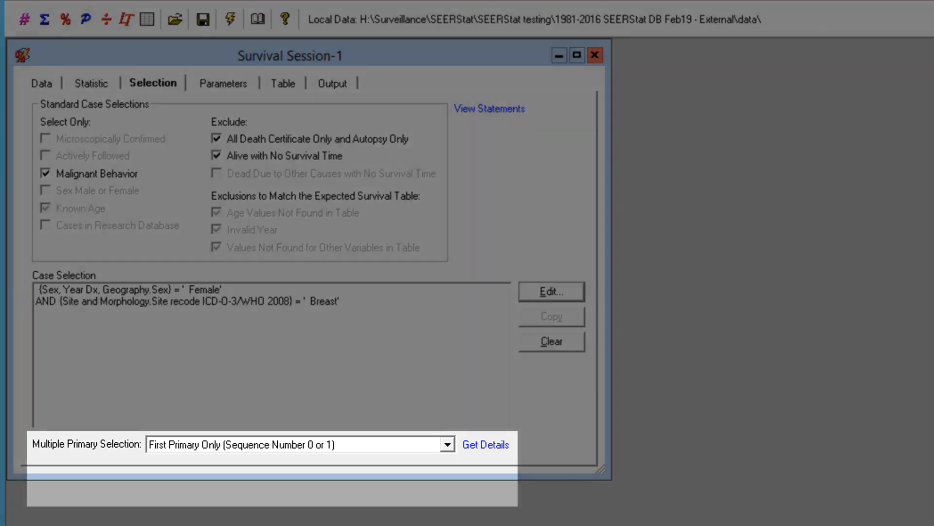
click(447, 444)
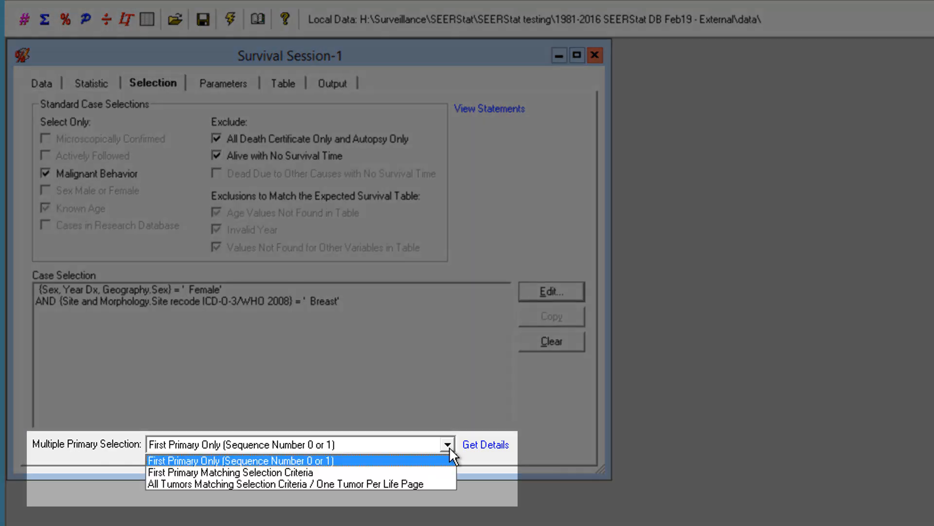
click(443, 473)
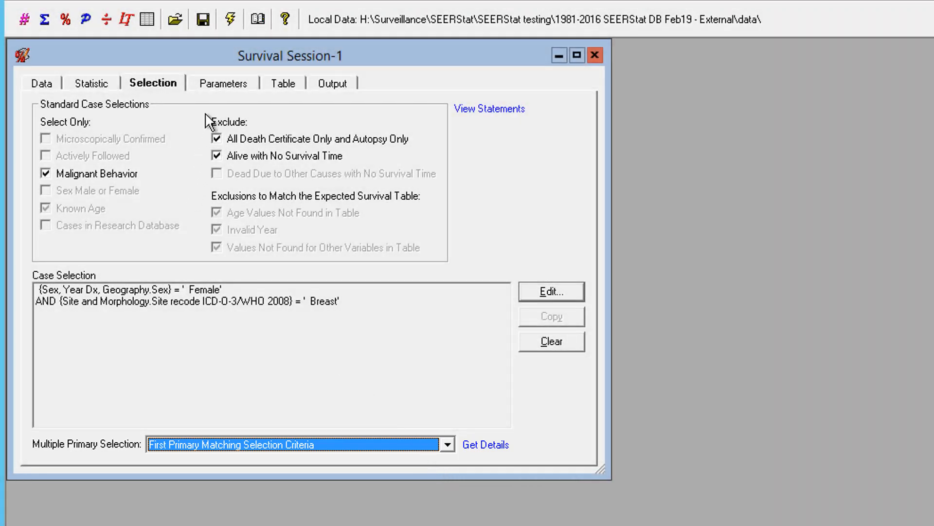
- Set the pre-calculated duration to Survival months (from complete dates) and the study cutoff year to 2016
click(210, 84)
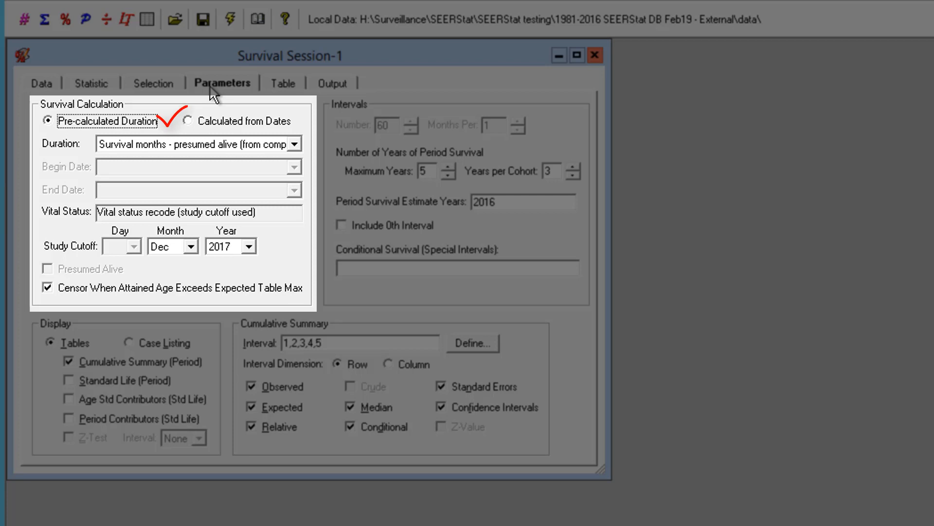
click(292, 142)
key(Escape)
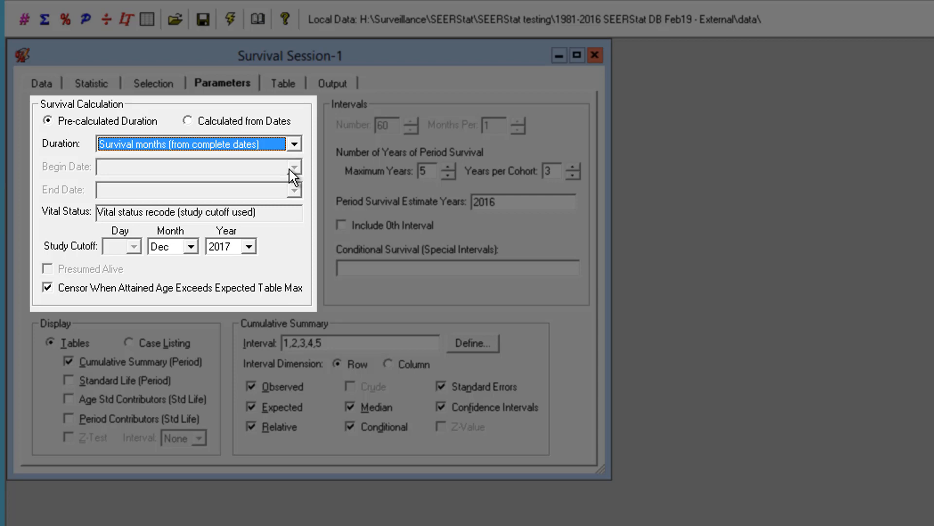
click(251, 241)
click(238, 285)
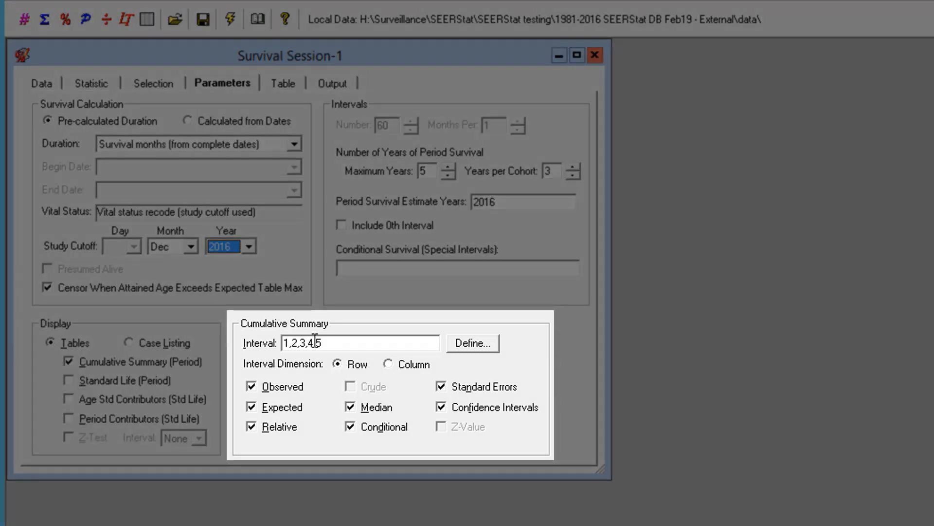
- Limit the cumulative summary to interval 5 and the Relative statistic only, excluding observed, expected, median, conditional, standard errors and confidence intervals
drag(315, 342, 260, 340)
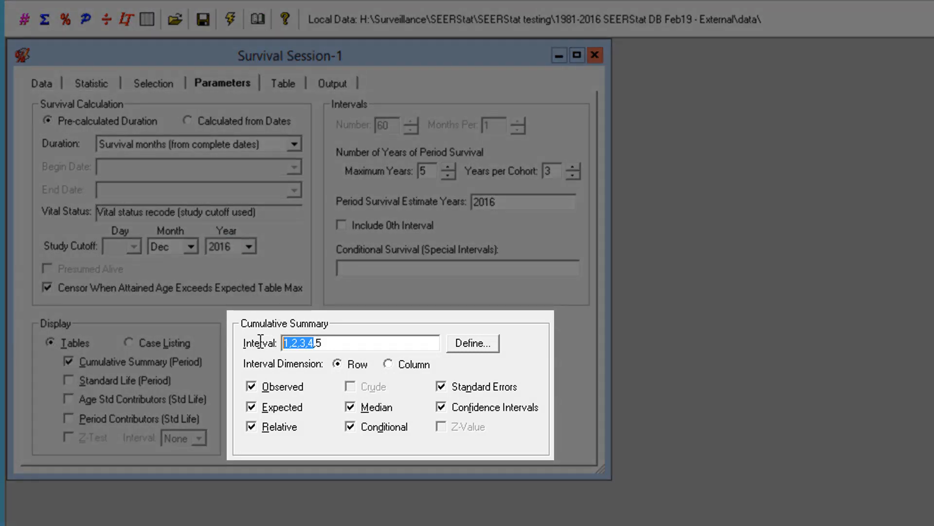
key(Delete)
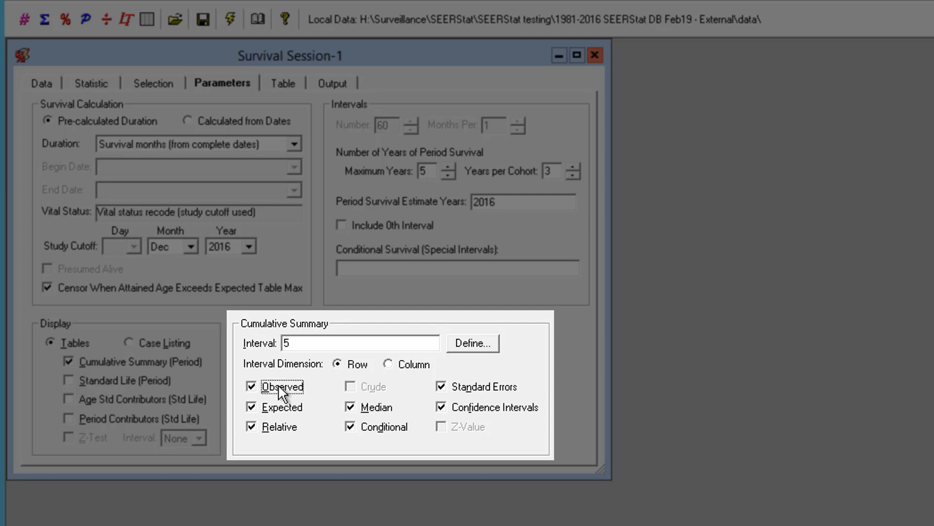
click(279, 404)
click(369, 411)
click(371, 430)
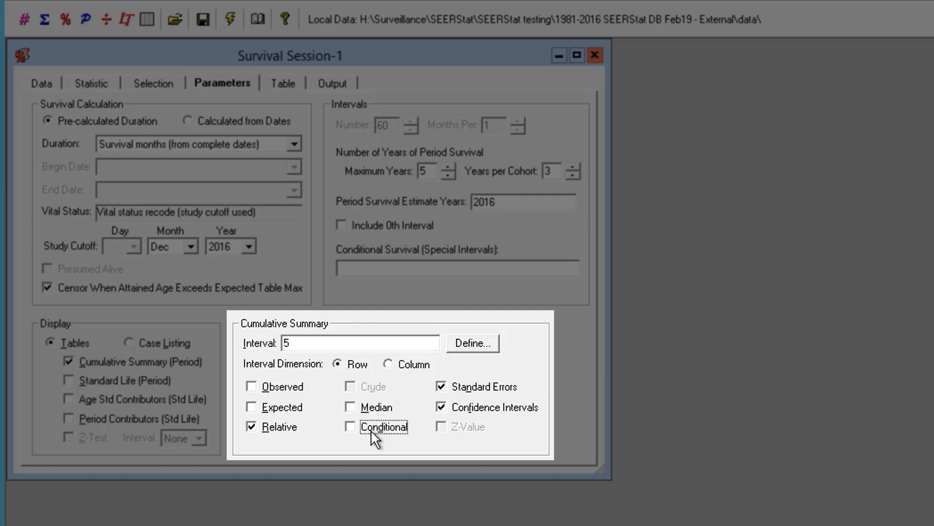
click(475, 387)
click(475, 406)
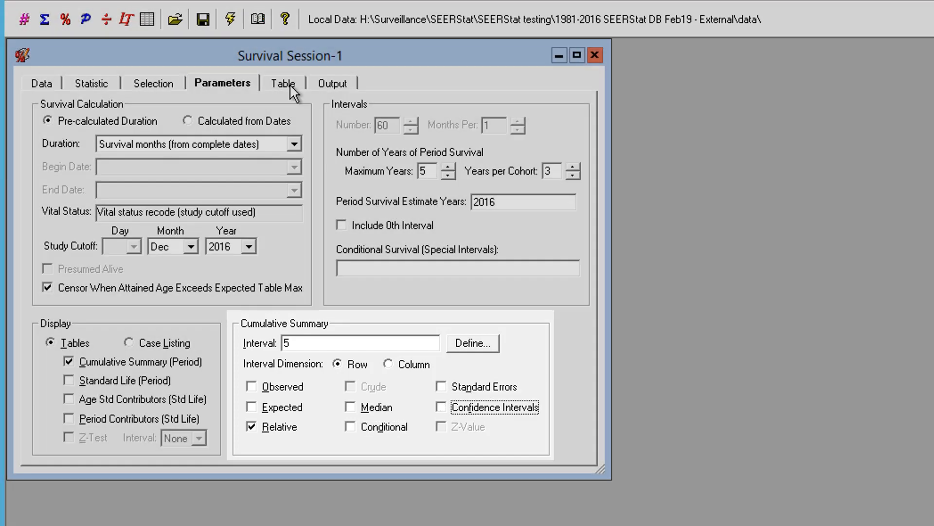
- Add LHIN from the Sex, Year Dx, Geography variables as the row variable of the results table
click(290, 84)
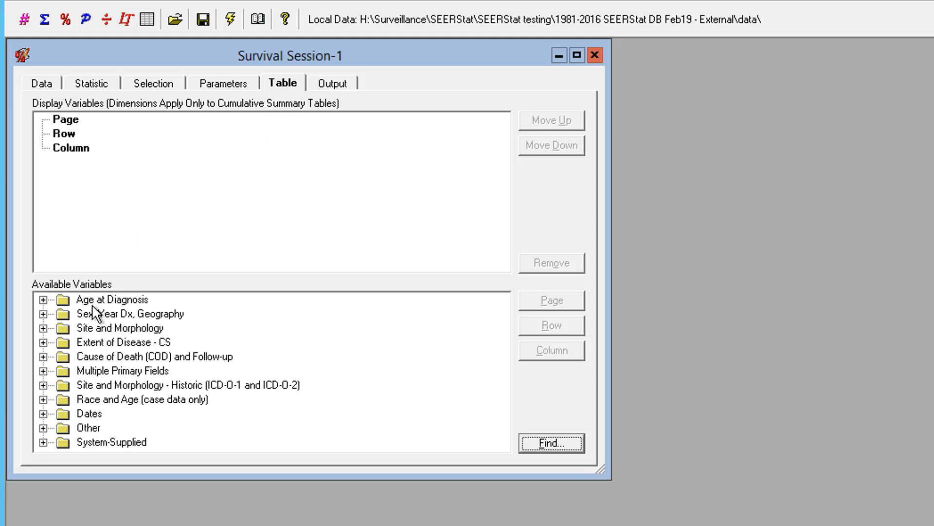
click(43, 314)
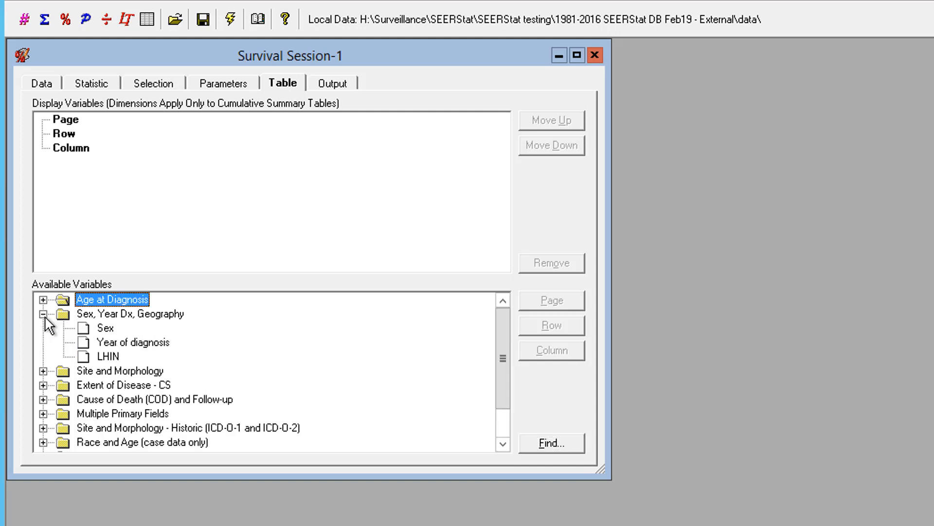
click(108, 355)
click(573, 325)
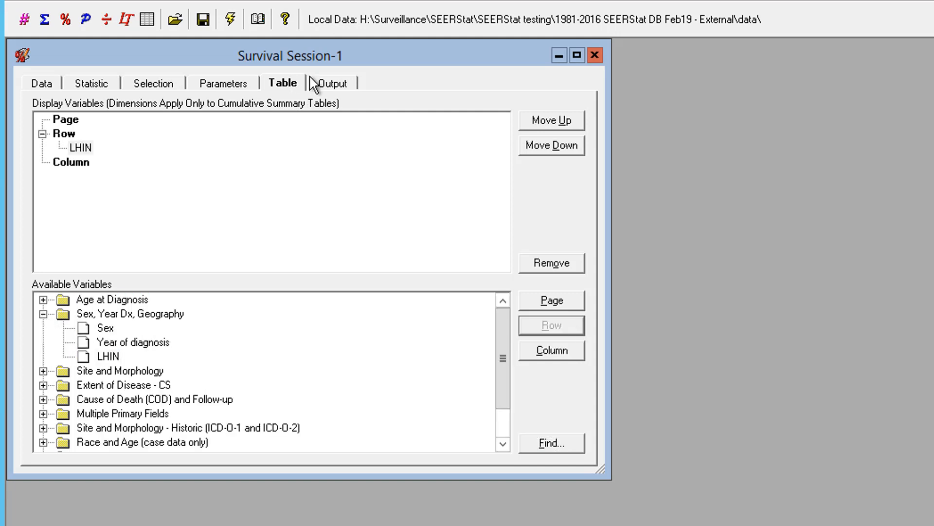
- Title the output "Age-standardized five-year relative survival ratios, female breast cancer, by LHIN, Ontario 2012-2016" and execute the survival session
click(329, 80)
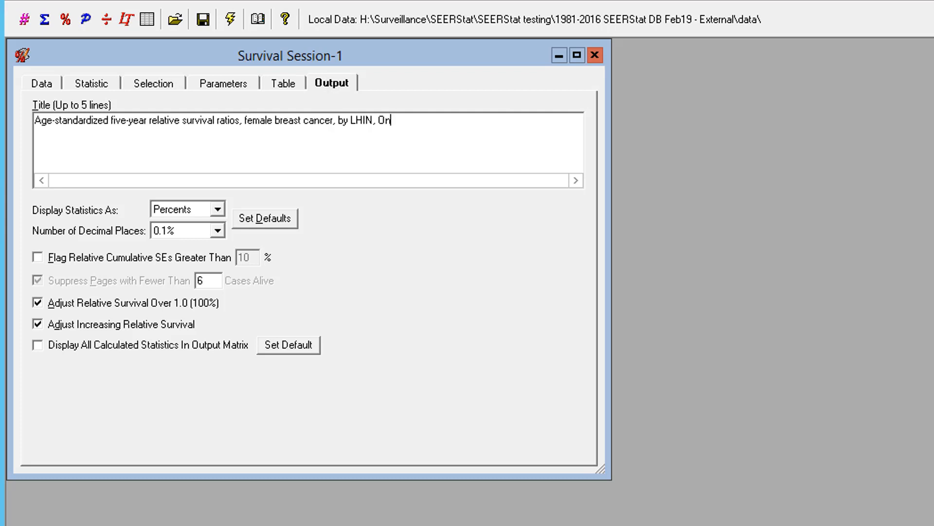
text(tario 2012-2016)
click(231, 20)
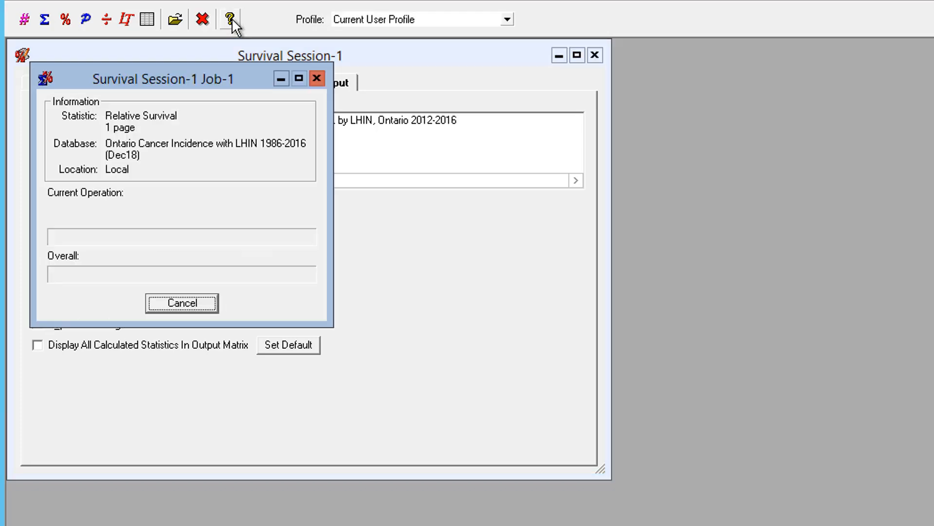